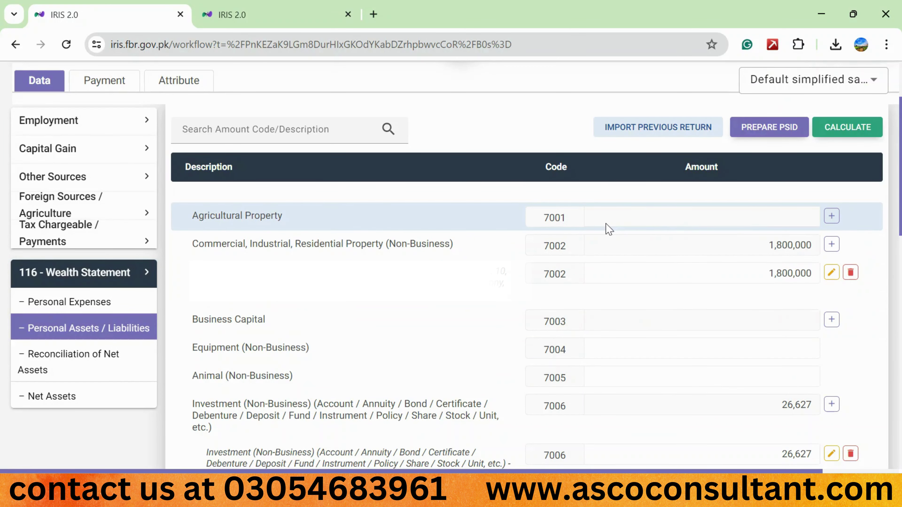
Add a code 7001 Agricultural Property entry describing agricultural land, left at amount 0
{"action": "left_click", "coordinate": [833, 217]}
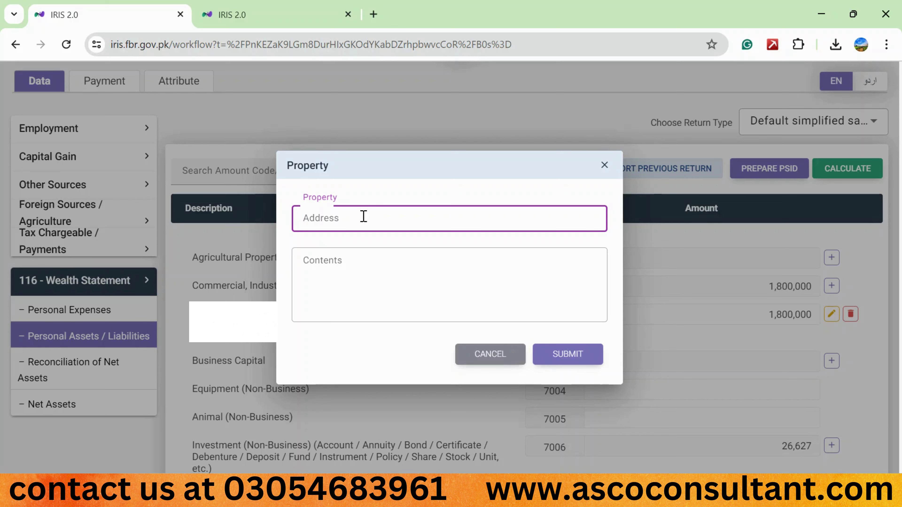
{"action": "type", "text": "d"}
{"action": "key", "text": "Tab"}
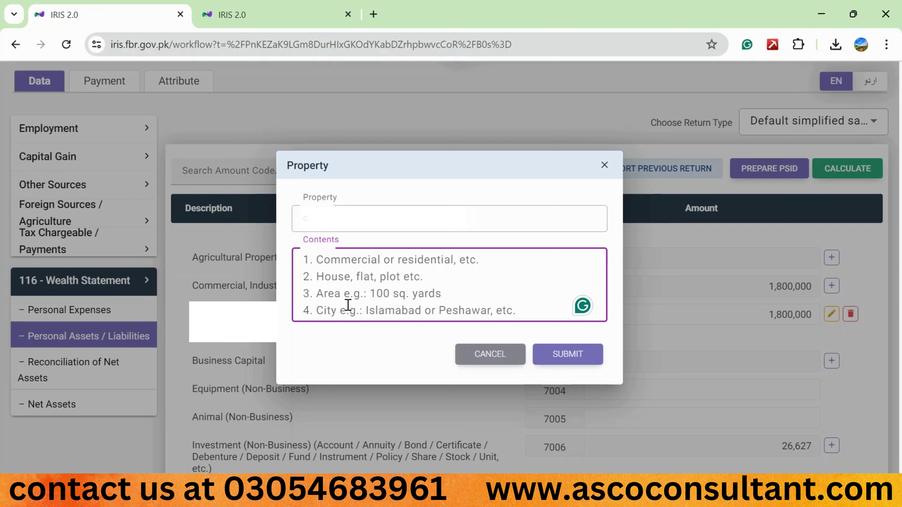
{"action": "type", "text": "agril land, "}
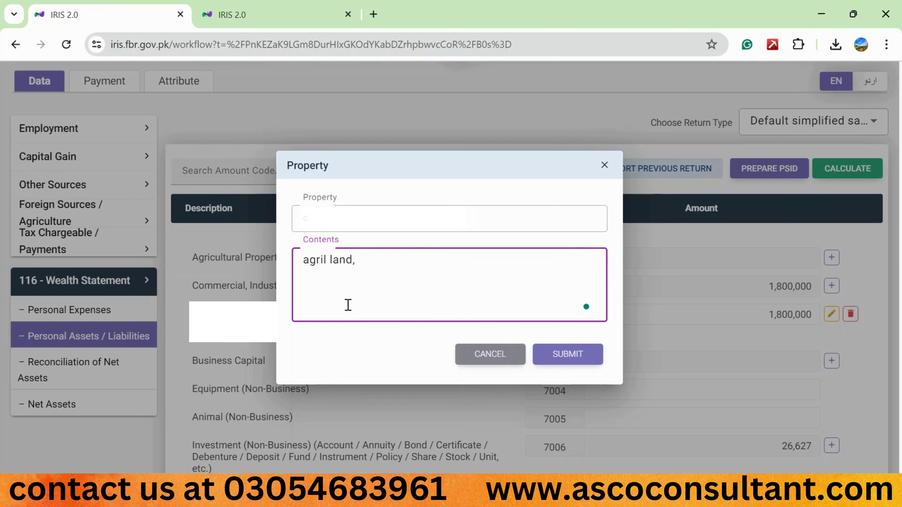
{"action": "type", "text": "64 kanal,"}
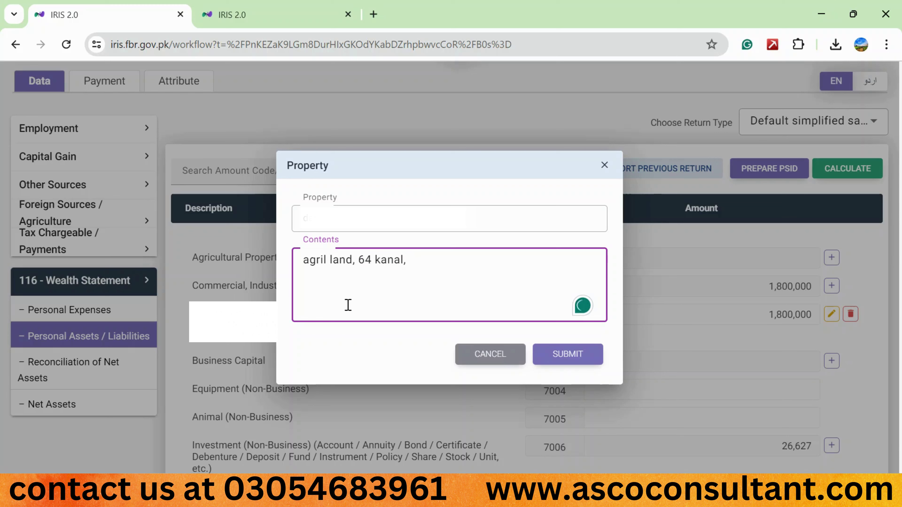
{"action": "key", "text": "ctrl+a"}
{"action": "key", "text": "BackSpace"}
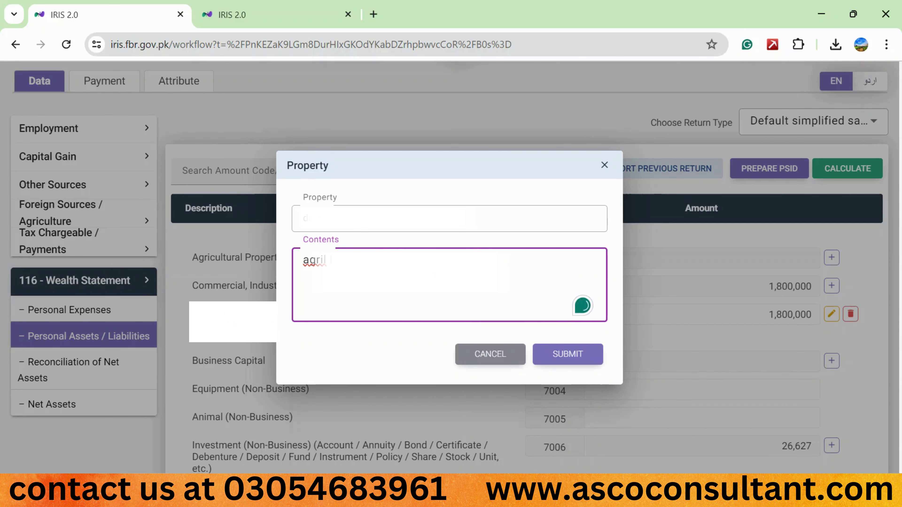
{"action": "left_click", "coordinate": [560, 357]}
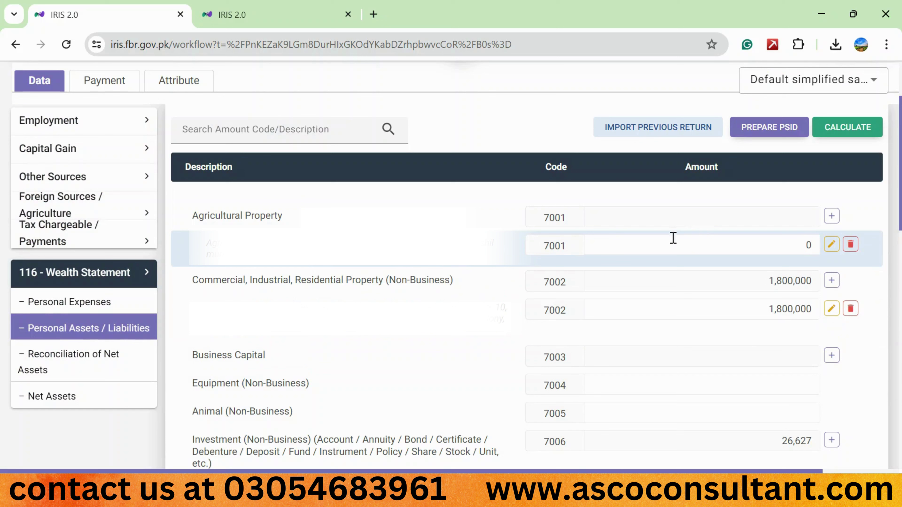
Enter 3,500,000 as the new 7001 entry's amount and recalculate the totals
{"action": "left_click", "coordinate": [703, 245]}
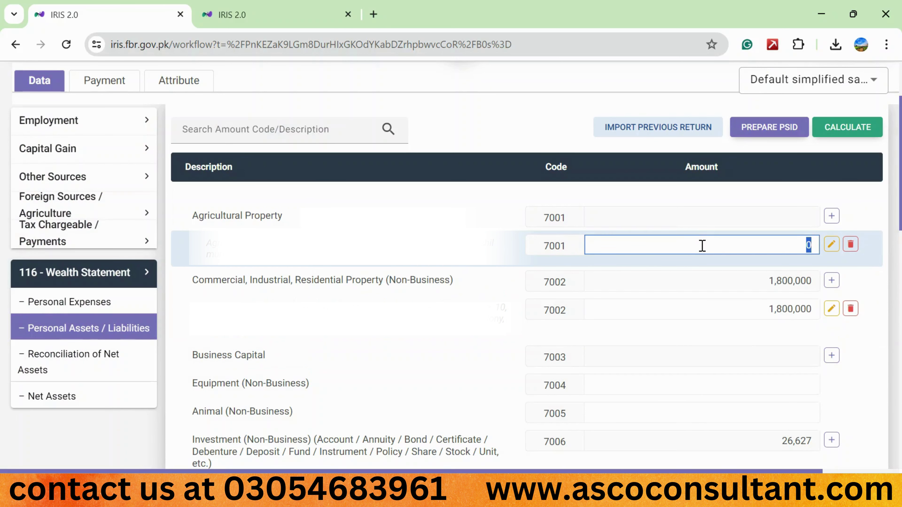
{"action": "type", "text": "3500000"}
{"action": "left_click", "coordinate": [837, 136]}
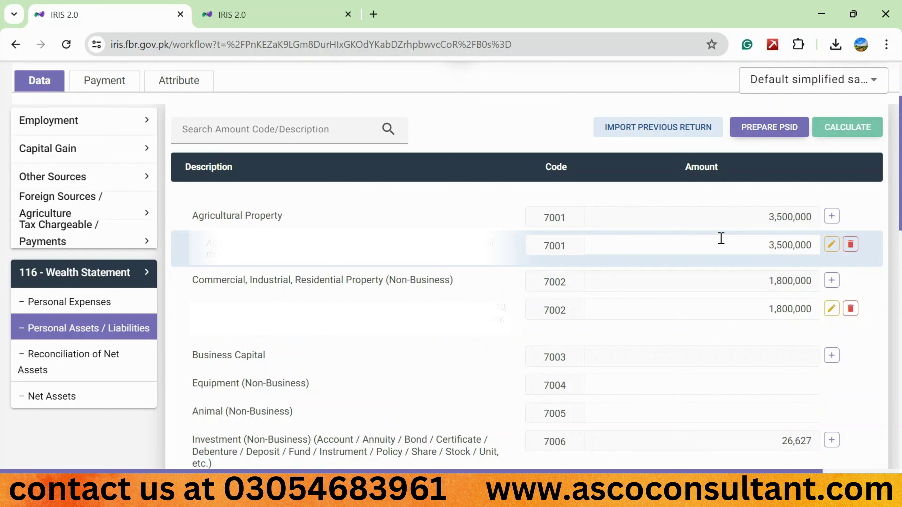
Add a second 7001 entry describing 64-kanal agricultural land, marked '- inherited'
{"action": "left_click", "coordinate": [831, 217]}
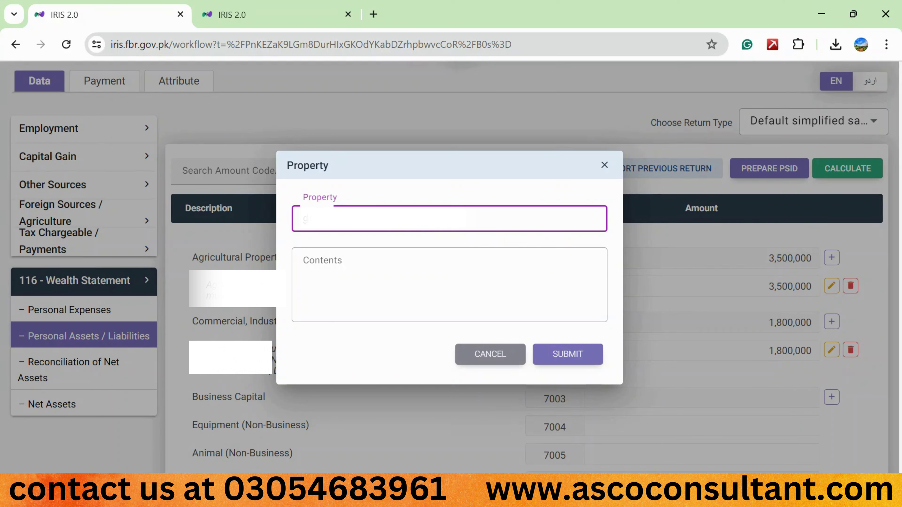
{"action": "left_click", "coordinate": [303, 260]}
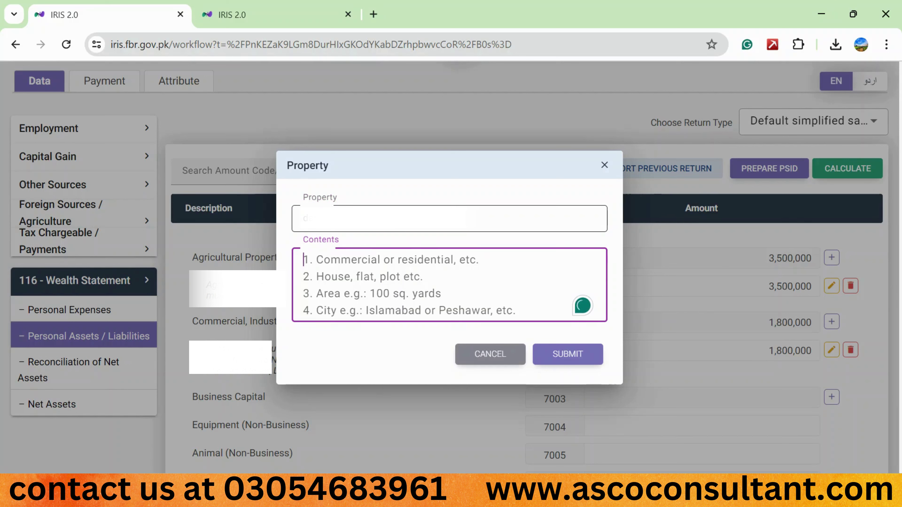
{"action": "type", "text": "agri land"}
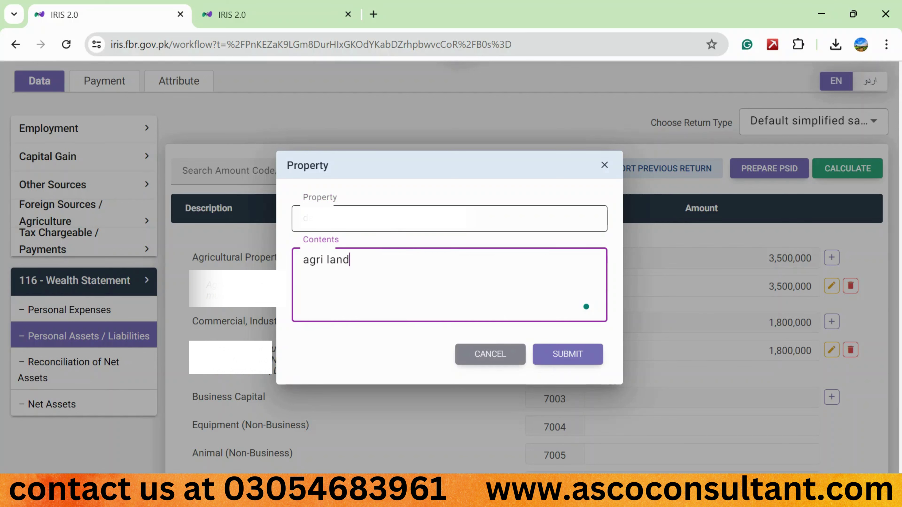
{"action": "type", "text": ", 64 kanal"}
{"action": "type", "text": ","}
{"action": "key", "text": "BackSpace"}
{"action": "key", "text": "BackSpace"}
{"action": "key", "text": "BackSpace"}
{"action": "key", "text": "BackSpace"}
{"action": "key", "text": "BackSpace"}
{"action": "key", "text": "BackSpace"}
{"action": "key", "text": "BackSpace"}
{"action": "key", "text": "BackSpace"}
{"action": "key", "text": "BackSpace"}
{"action": "key", "text": "BackSpace"}
{"action": "key", "text": "BackSpace"}
{"action": "key", "text": "BackSpace"}
{"action": "key", "text": "BackSpace"}
{"action": "key", "text": "BackSpace"}
{"action": "key", "text": "BackSpace"}
{"action": "key", "text": "BackSpace"}
{"action": "type", "text": "dke,"}
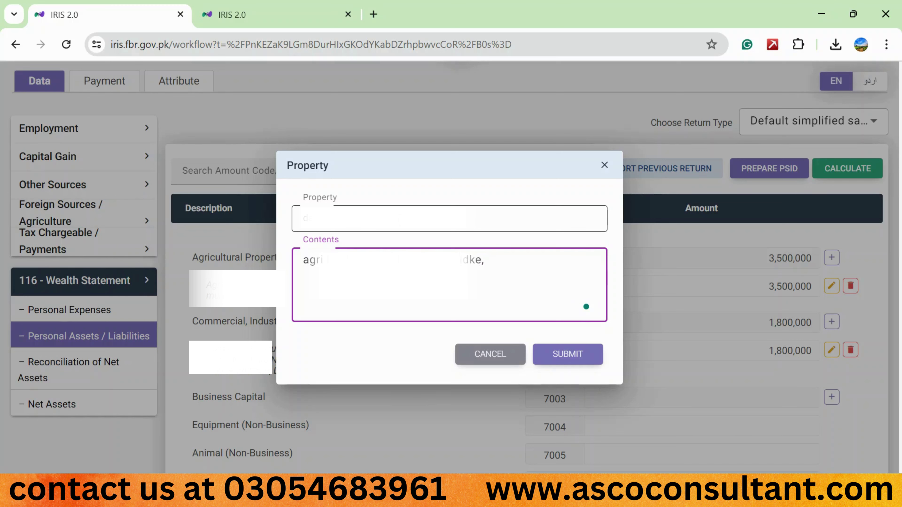
{"action": "key", "text": "BackSpace"}
{"action": "type", "text": "- inherited"}
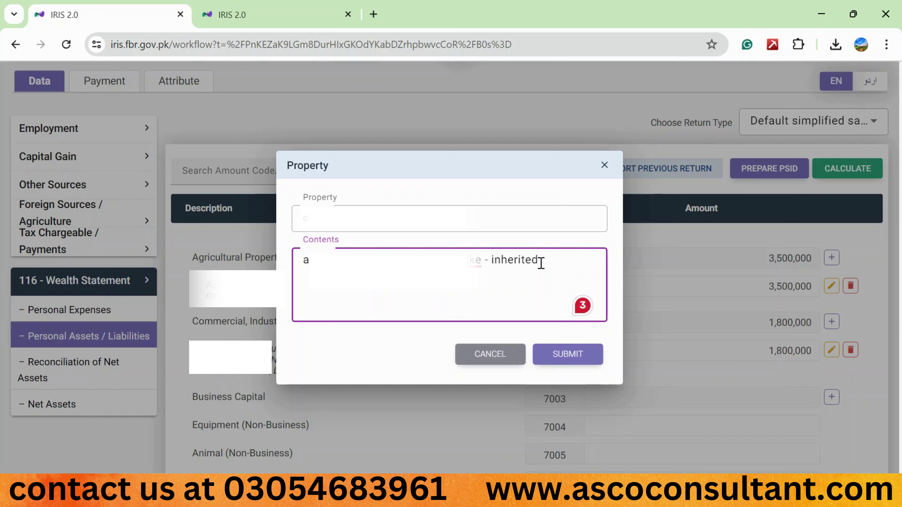
{"action": "left_click", "coordinate": [557, 358]}
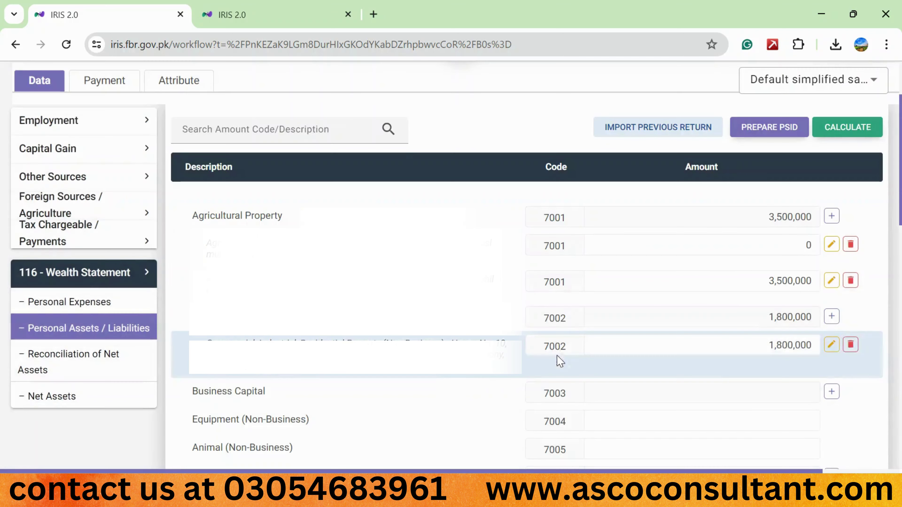
Delete the zero-amount 7001 entry, recalculating before and after so agriculture totals 3,500,000
{"action": "left_click", "coordinate": [864, 130]}
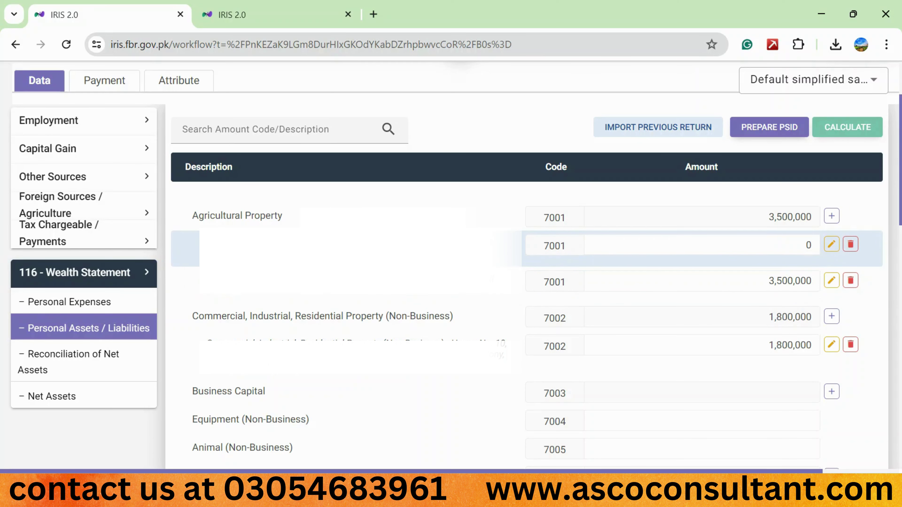
{"action": "left_click", "coordinate": [852, 245]}
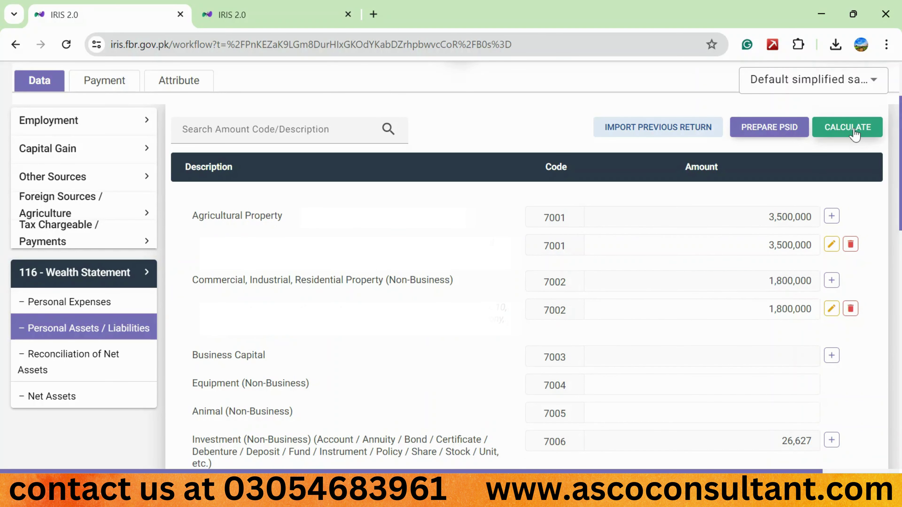
{"action": "left_click", "coordinate": [855, 133]}
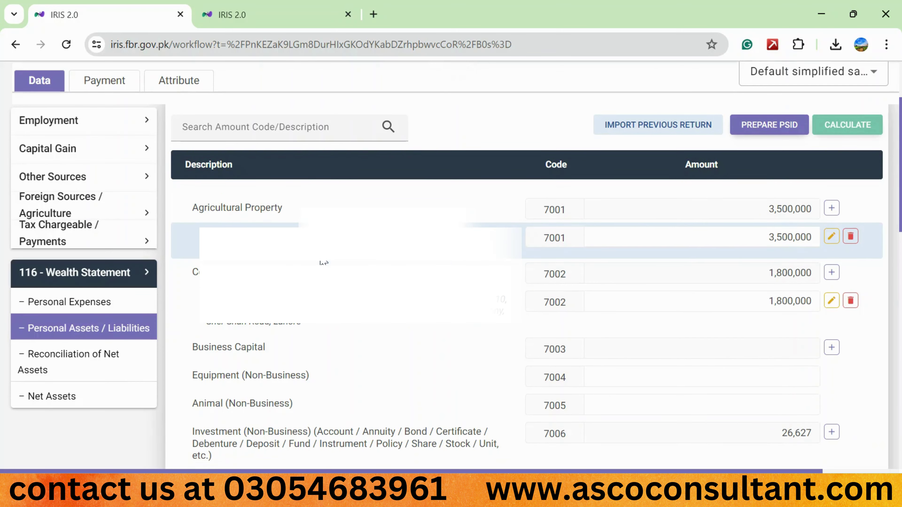
{"action": "scroll", "coordinate": [437, 270], "scroll_direction": "down", "scroll_amount": 1}
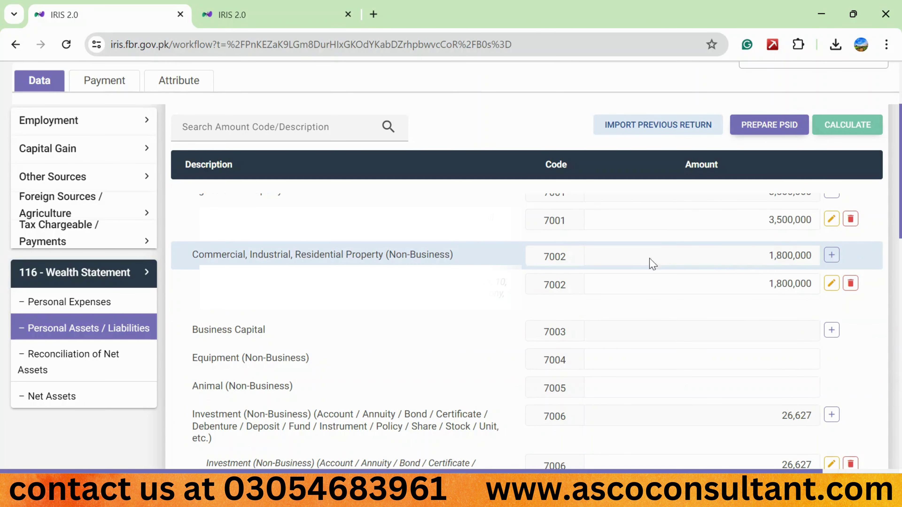
Add a new code 7002 commercial property entry for a 5 marla plot
{"action": "left_click", "coordinate": [832, 255]}
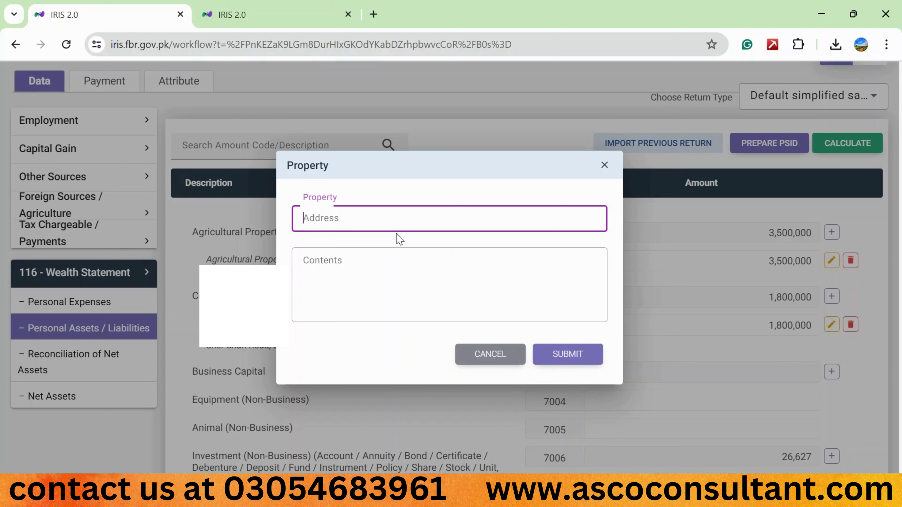
{"action": "type", "text": "plo"}
{"action": "key", "text": "BackSpace"}
{"action": "key", "text": "BackSpace"}
{"action": "key", "text": "BackSpace"}
{"action": "key", "text": "Tab"}
{"action": "type", "text": "p"}
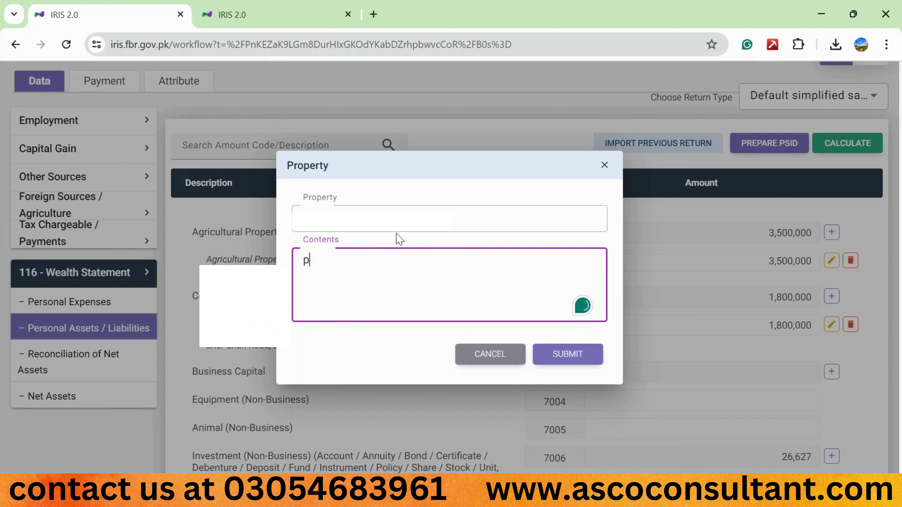
{"action": "type", "text": "lot, 5"}
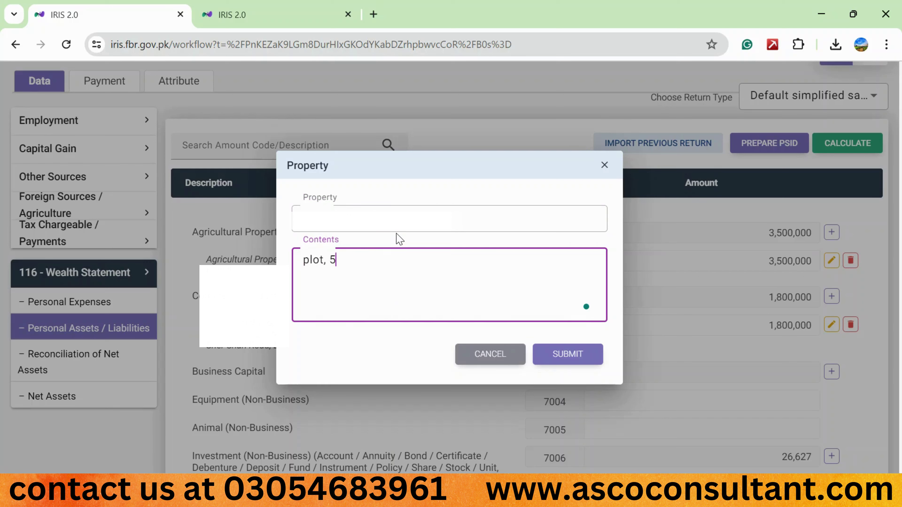
{"action": "type", "text": " marla,"}
{"action": "key", "text": "ctrl+a"}
{"action": "key", "text": "BackSpace"}
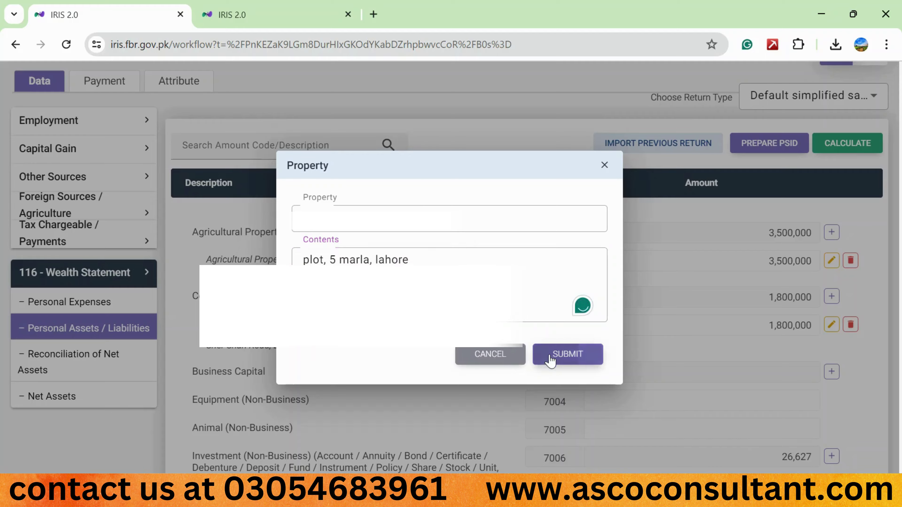
{"action": "left_click", "coordinate": [549, 354]}
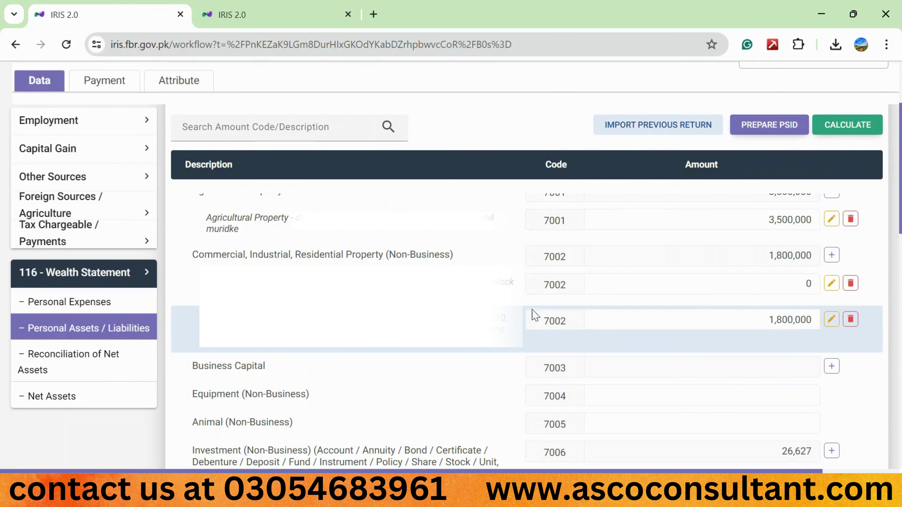
Set the plot entry's amount to 300,000 and recalculate the totals
{"action": "left_click", "coordinate": [667, 279]}
{"action": "key", "text": "ctrl+a"}
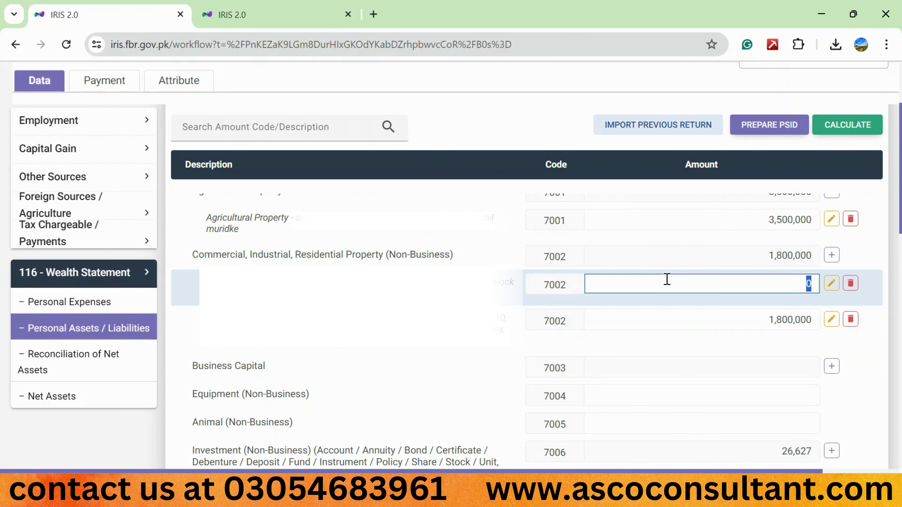
{"action": "type", "text": "3000000"}
{"action": "left_click", "coordinate": [854, 129]}
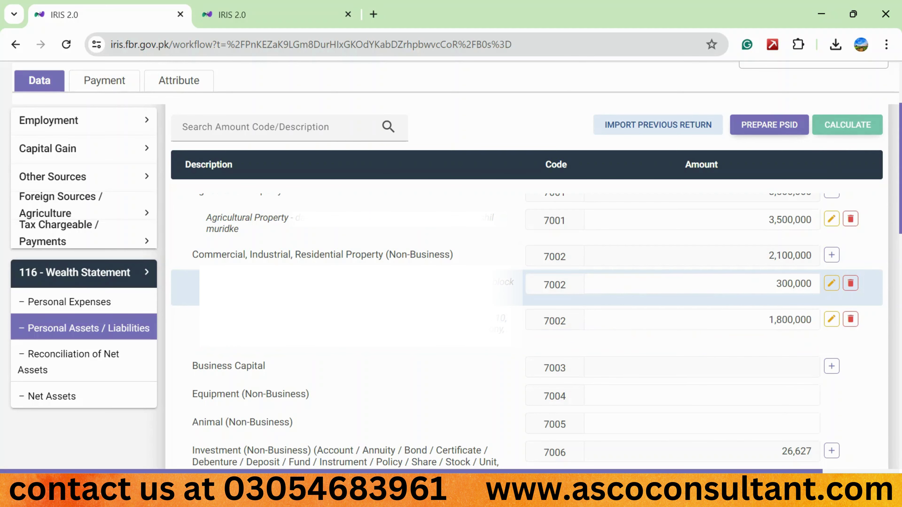
Add a third 7002 entry with contents 'house, 5 marla.' at amount 0
{"action": "left_click", "coordinate": [832, 255]}
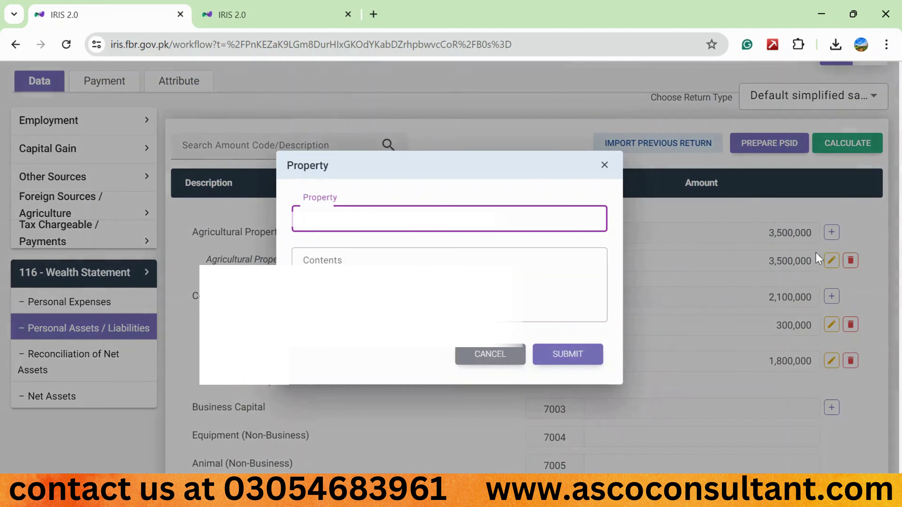
{"action": "type", "text": "house no."}
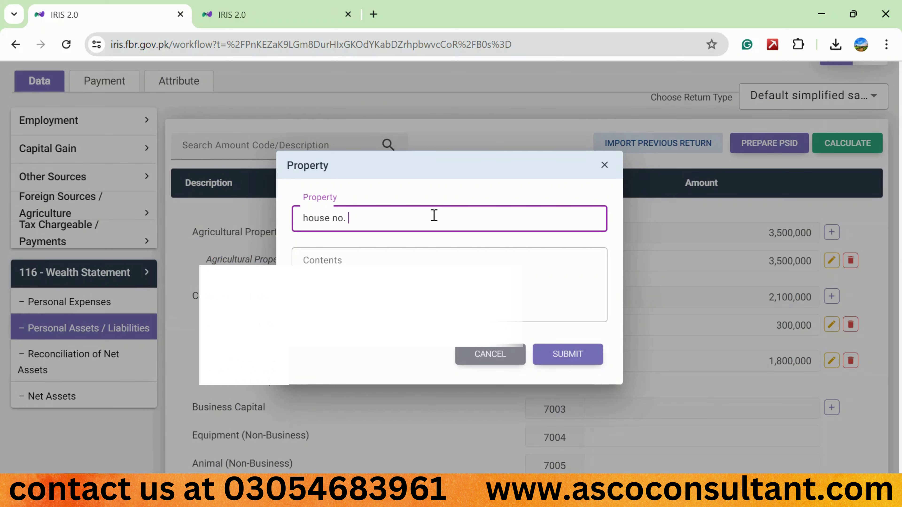
{"action": "key", "text": "ctrl+a"}
{"action": "key", "text": "BackSpace"}
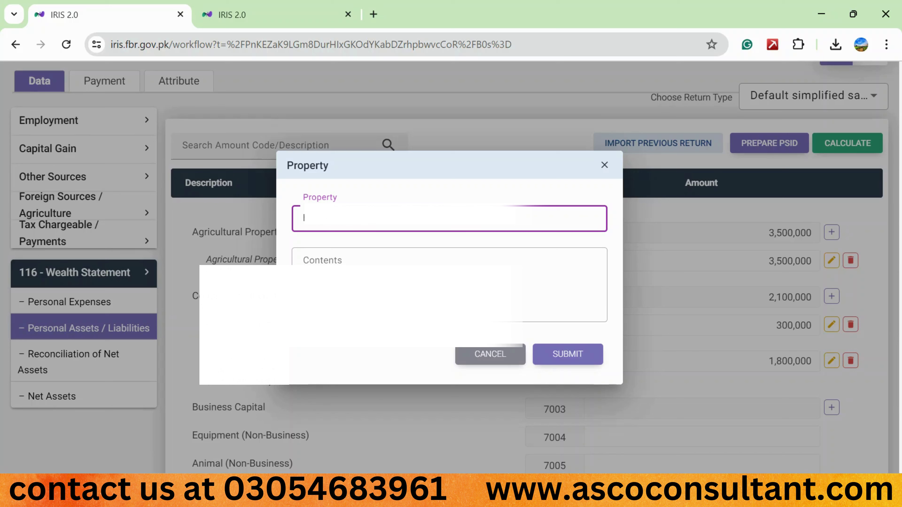
{"action": "key", "text": "Tab"}
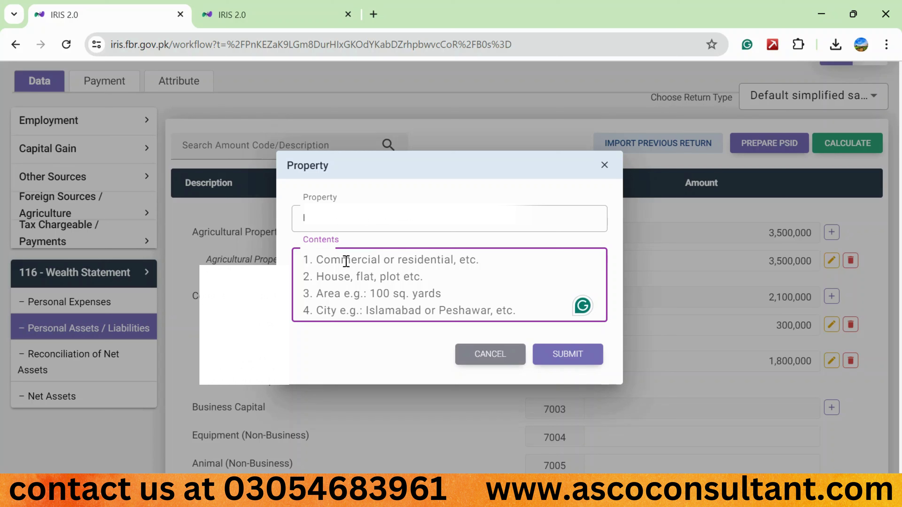
{"action": "type", "text": "house, "}
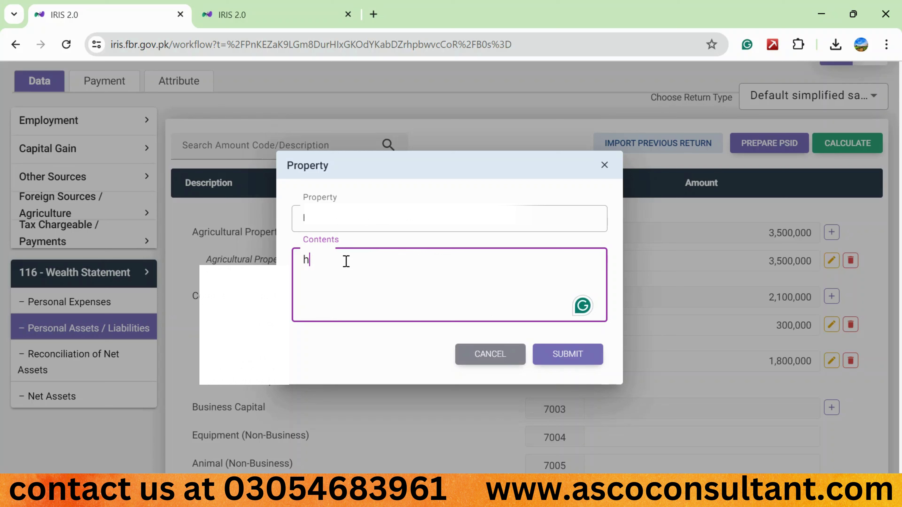
{"action": "type", "text": "5 marla."}
{"action": "left_click", "coordinate": [565, 355]}
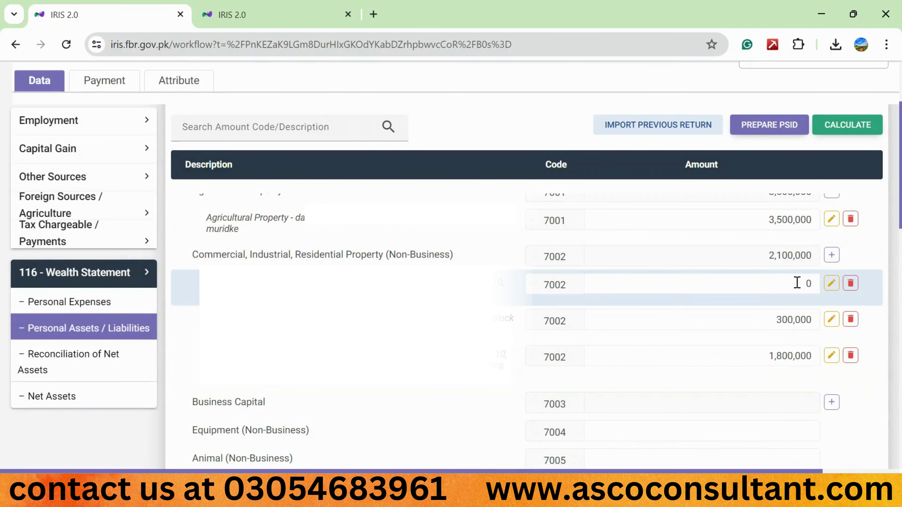
Delete the zero-amount house entry, the 300,000 plot entry and the agricultural property entry
{"action": "left_click", "coordinate": [797, 283]}
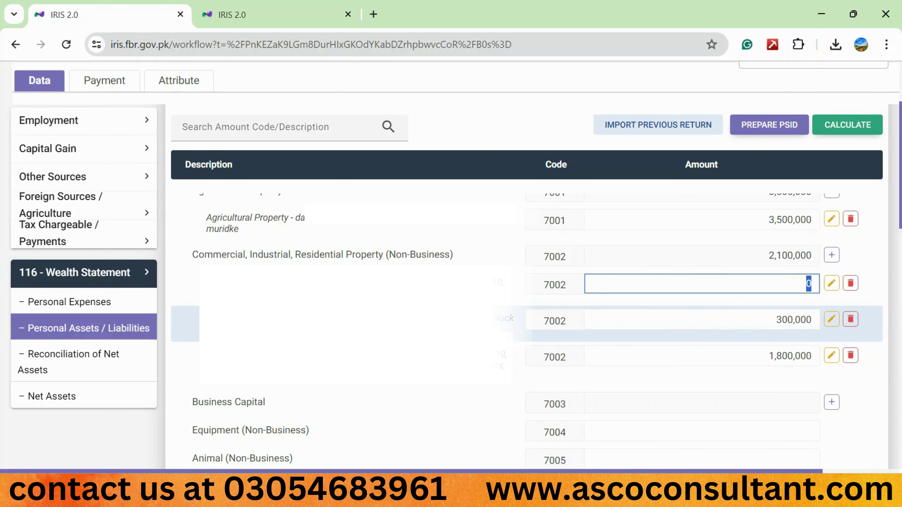
{"action": "left_click", "coordinate": [852, 288]}
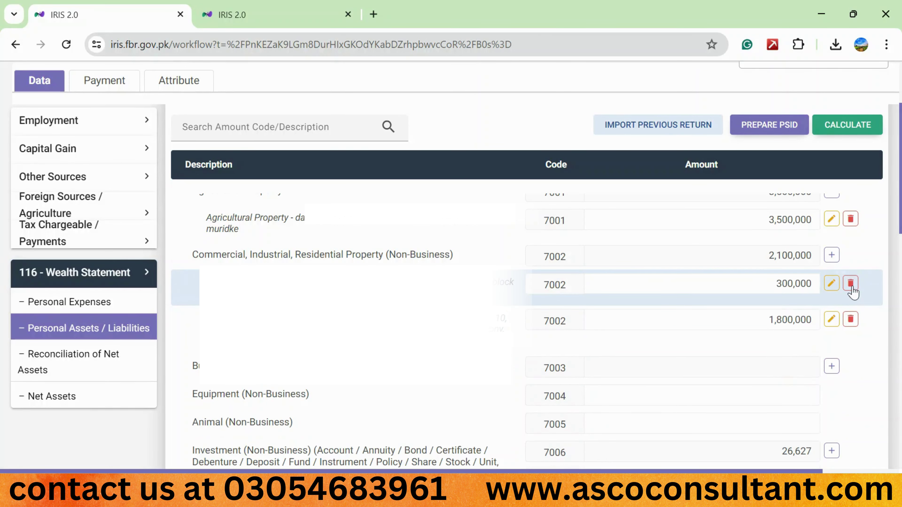
{"action": "left_click", "coordinate": [851, 288]}
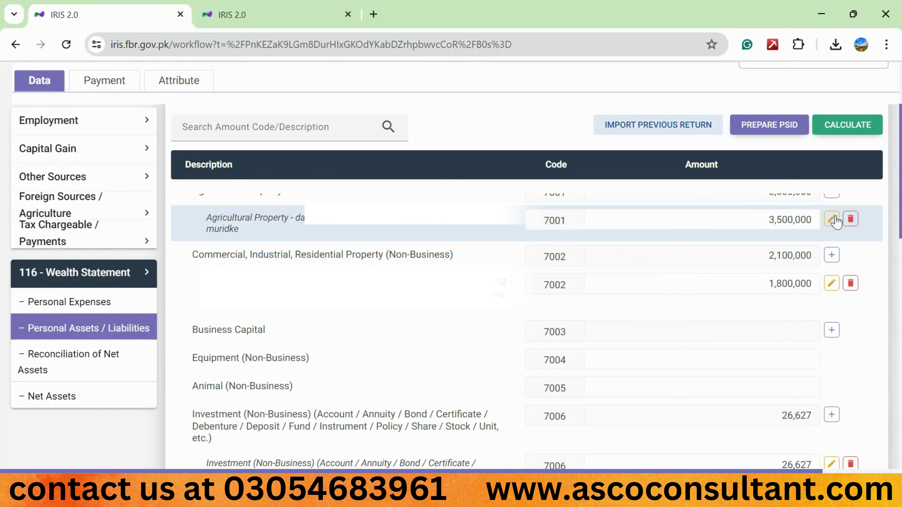
{"action": "left_click", "coordinate": [851, 219]}
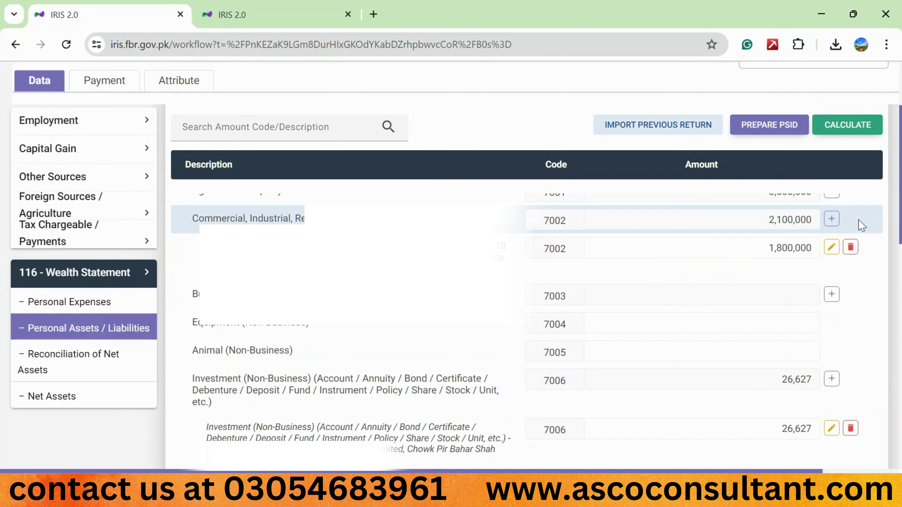
Recalculate so commercial property totals 1,800,000, then start a new 7003 Business Capital entry
{"action": "left_click", "coordinate": [828, 135]}
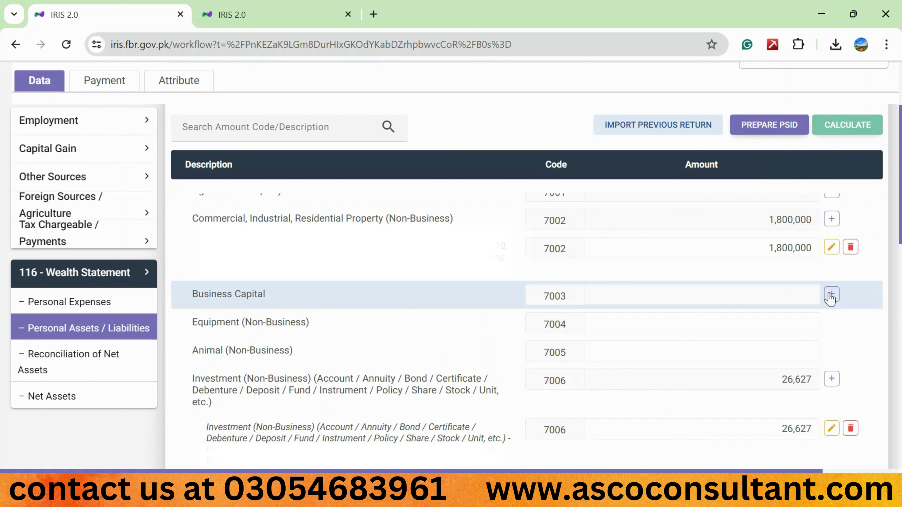
{"action": "left_click", "coordinate": [831, 295]}
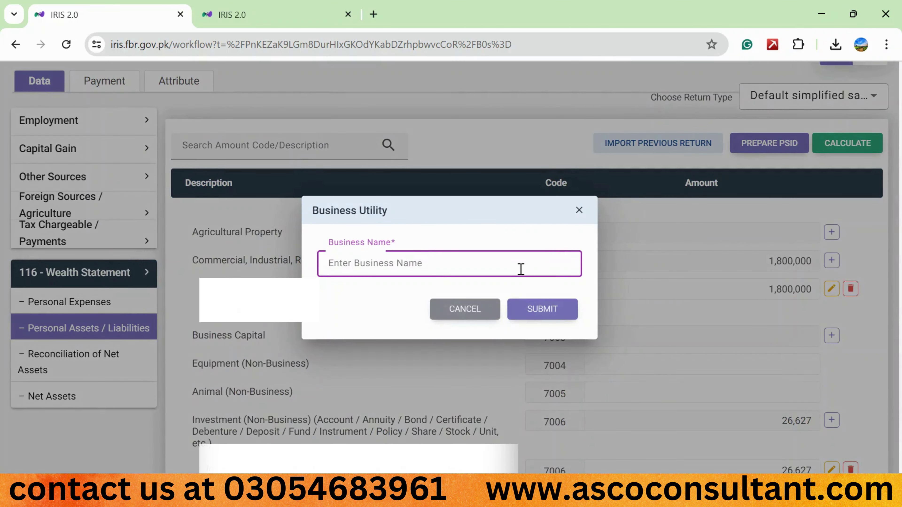
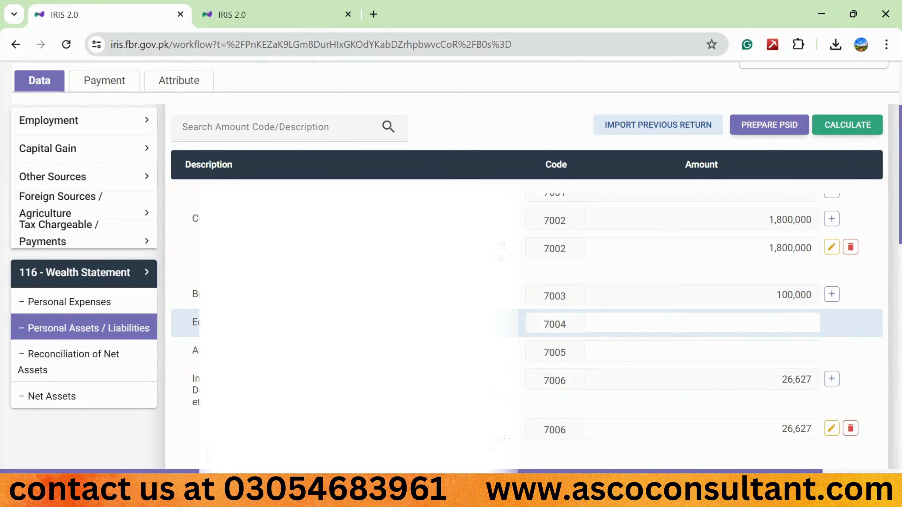
Check the 7006 investment row, then highlight the Debt (Non-Business) row description
{"action": "scroll", "coordinate": [525, 320], "scroll_direction": "down", "scroll_amount": 5}
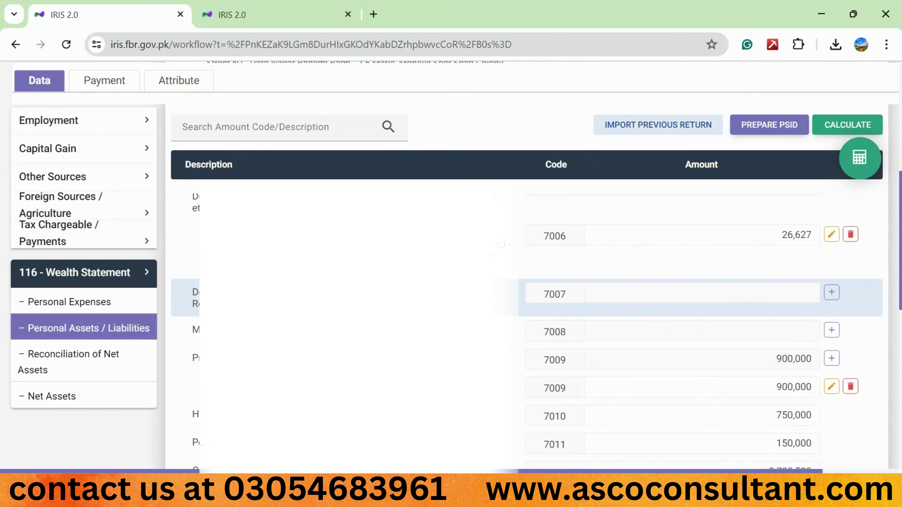
{"action": "scroll", "coordinate": [240, 345], "scroll_direction": "up", "scroll_amount": 1}
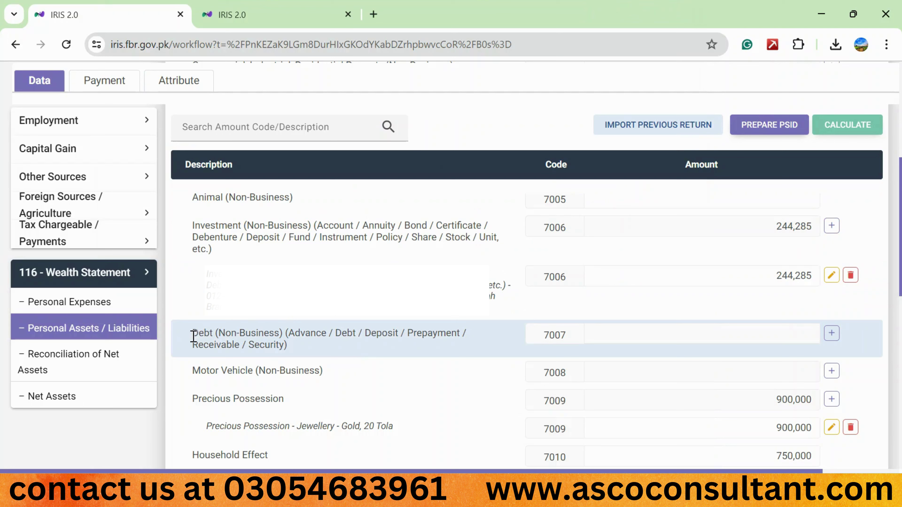
{"action": "left_click_drag", "start_coordinate": [193, 333], "coordinate": [287, 344]}
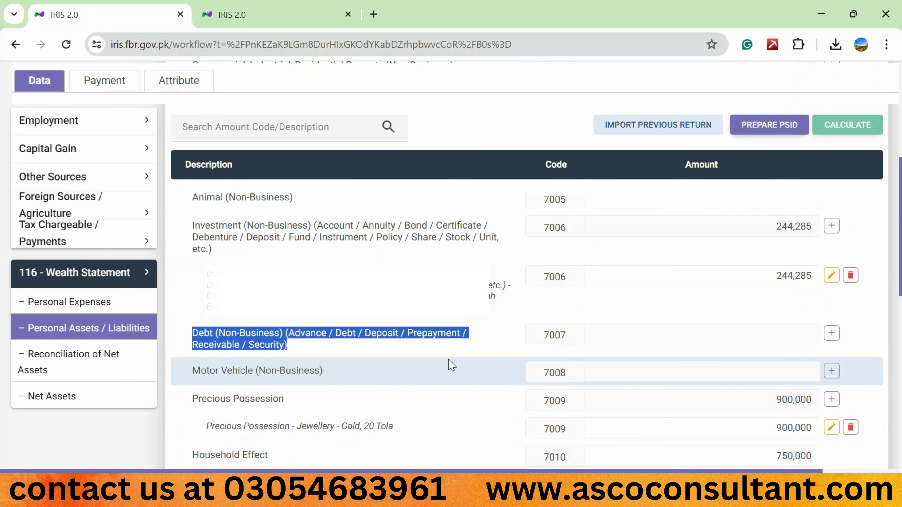
{"action": "left_click", "coordinate": [833, 334]}
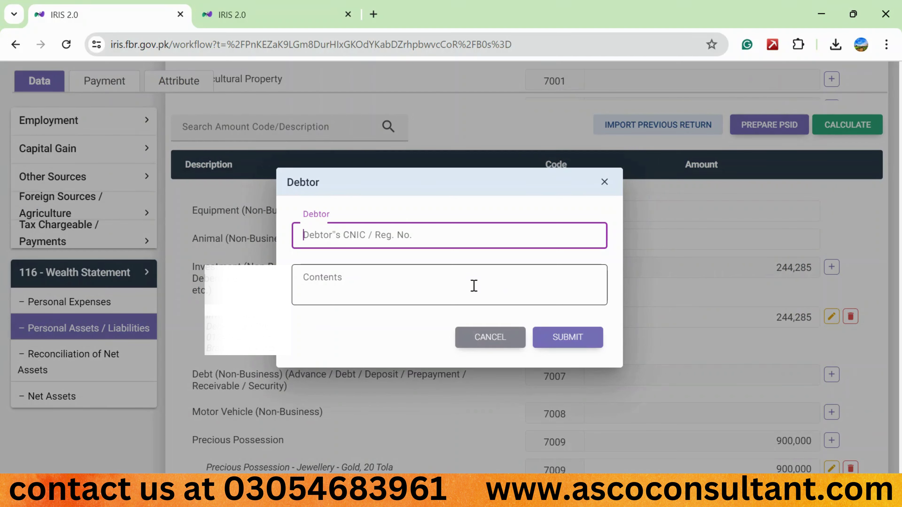
{"action": "type", "text": "3"}
{"action": "key", "text": "BackSpace"}
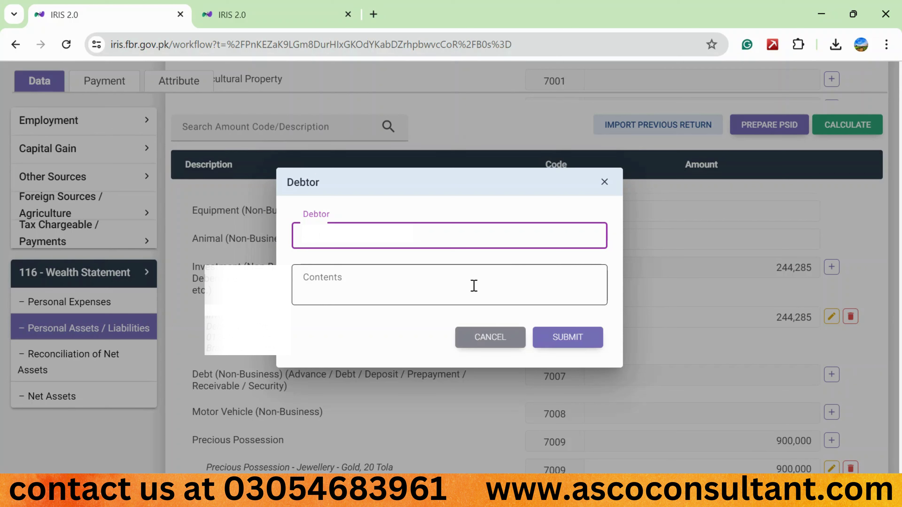
{"action": "left_click", "coordinate": [474, 285]}
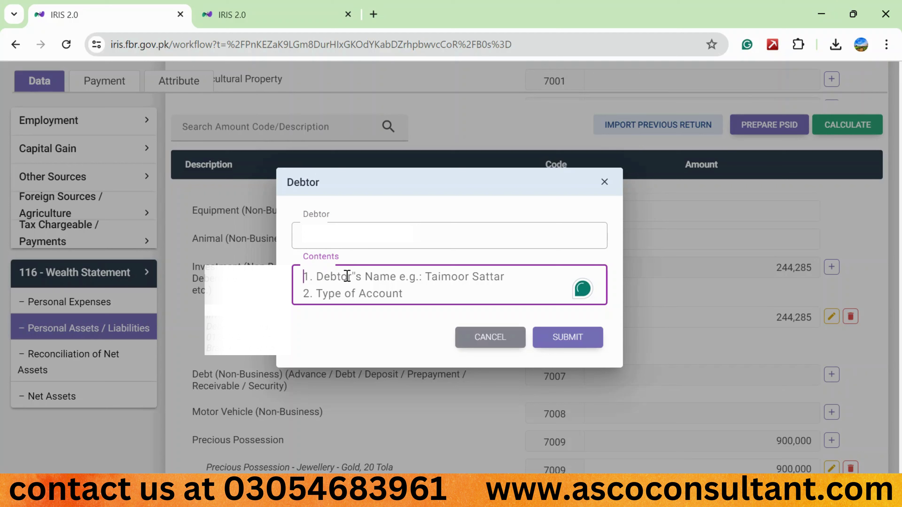
{"action": "type", "text": "1"}
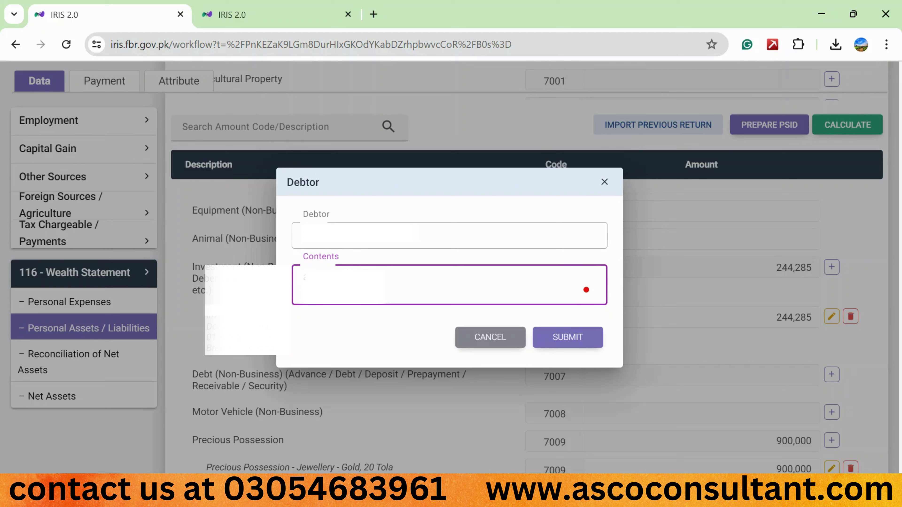
{"action": "type", "text": ", se"}
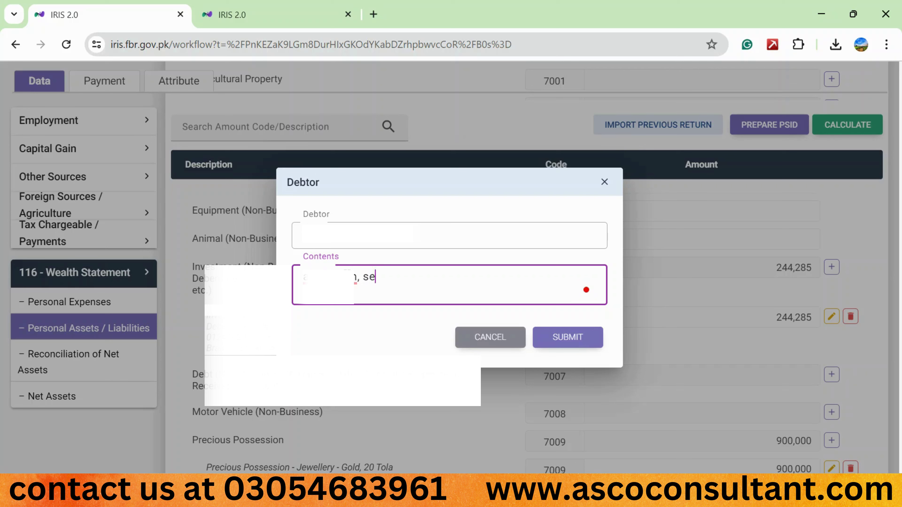
{"action": "type", "text": "curity advance"}
{"action": "key", "text": "BackSpace"}
{"action": "key", "text": "BackSpace"}
{"action": "key", "text": "BackSpace"}
{"action": "key", "text": "BackSpace"}
{"action": "key", "text": "BackSpace"}
{"action": "key", "text": "BackSpace"}
{"action": "key", "text": "BackSpace"}
{"action": "key", "text": "BackSpace"}
{"action": "key", "text": "BackSpace"}
{"action": "key", "text": "BackSpace"}
{"action": "key", "text": "BackSpace"}
{"action": "key", "text": "BackSpace"}
{"action": "key", "text": "BackSpace"}
{"action": "key", "text": "BackSpace"}
{"action": "key", "text": "BackSpace"}
{"action": "key", "text": "BackSpace"}
{"action": "type", "text": "loan"}
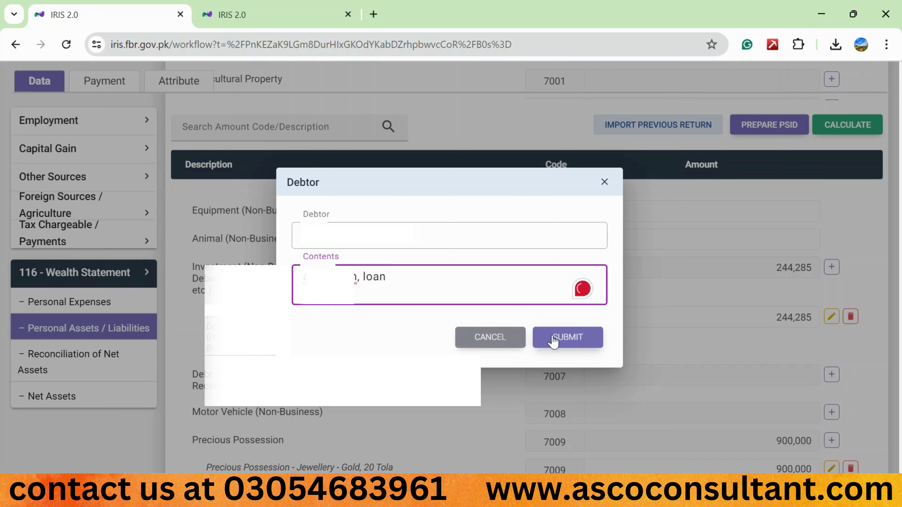
{"action": "left_click", "coordinate": [565, 337]}
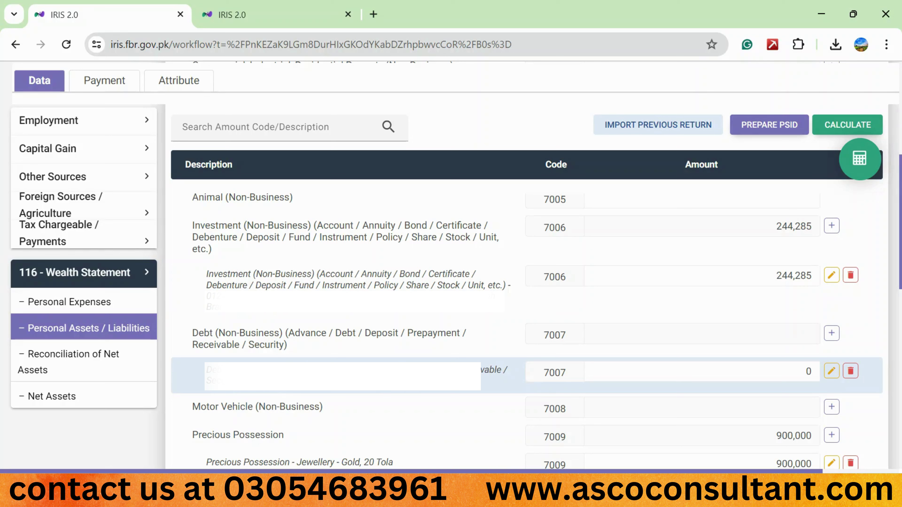
{"action": "left_click", "coordinate": [756, 379]}
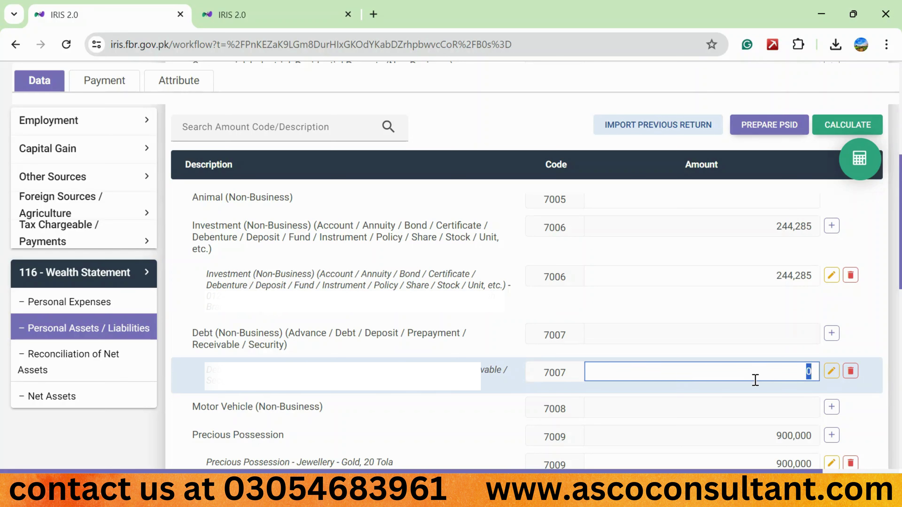
{"action": "type", "text": "1000000"}
{"action": "left_click", "coordinate": [831, 128]}
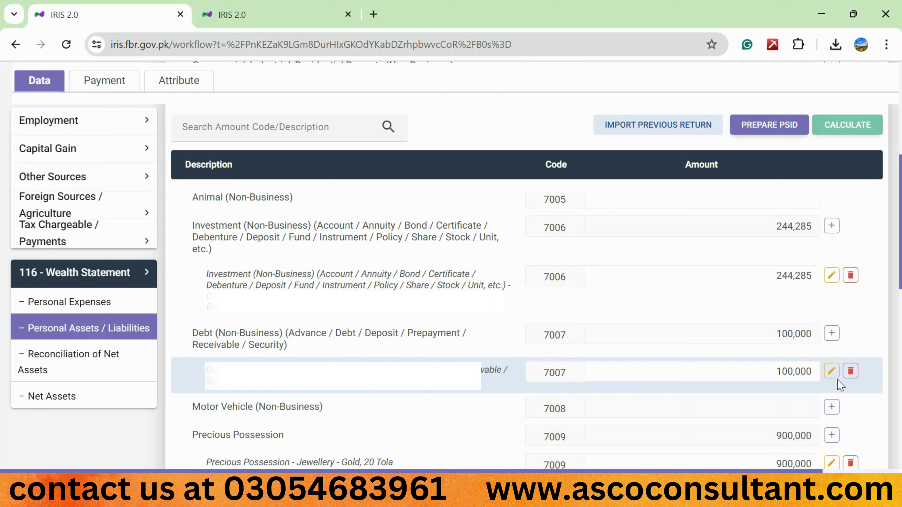
{"action": "left_click", "coordinate": [851, 373]}
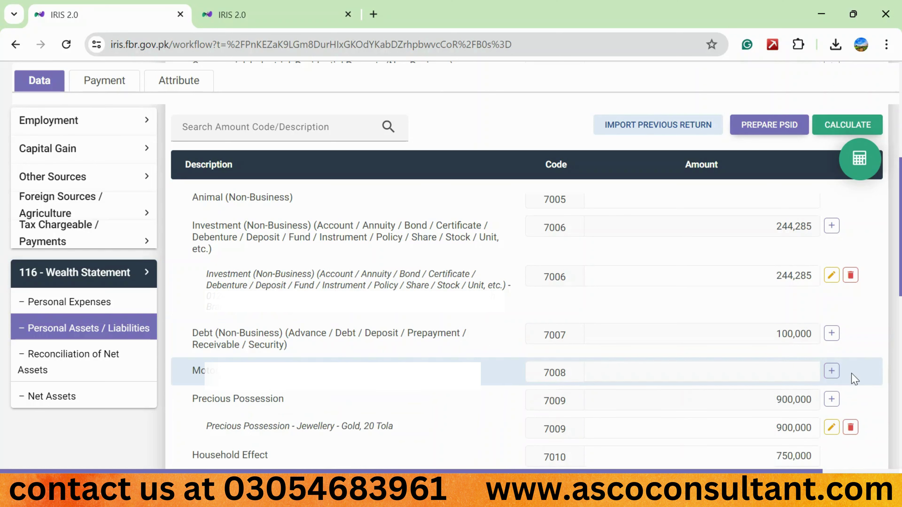
{"action": "left_click", "coordinate": [831, 131]}
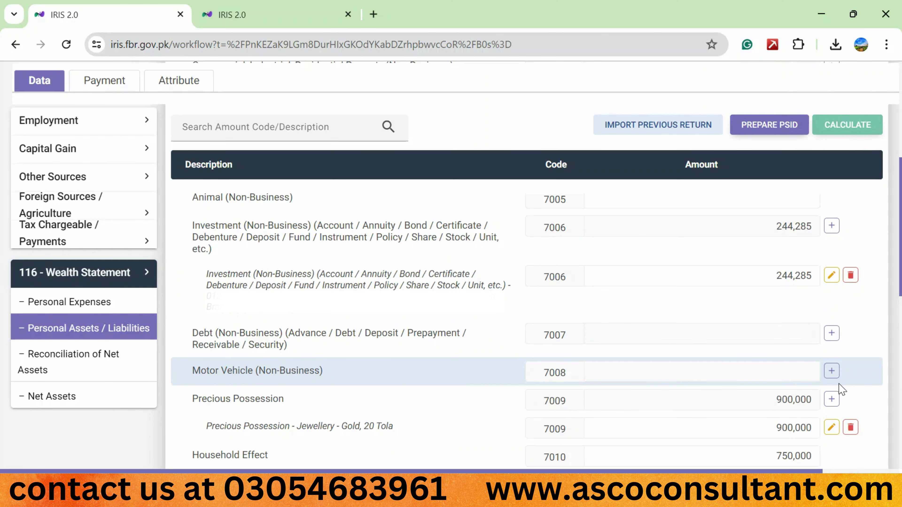
Add a Motor Vehicle (Non-Business) 7008 entry with contents '70cc, bike, honda'
{"action": "left_click", "coordinate": [833, 373]}
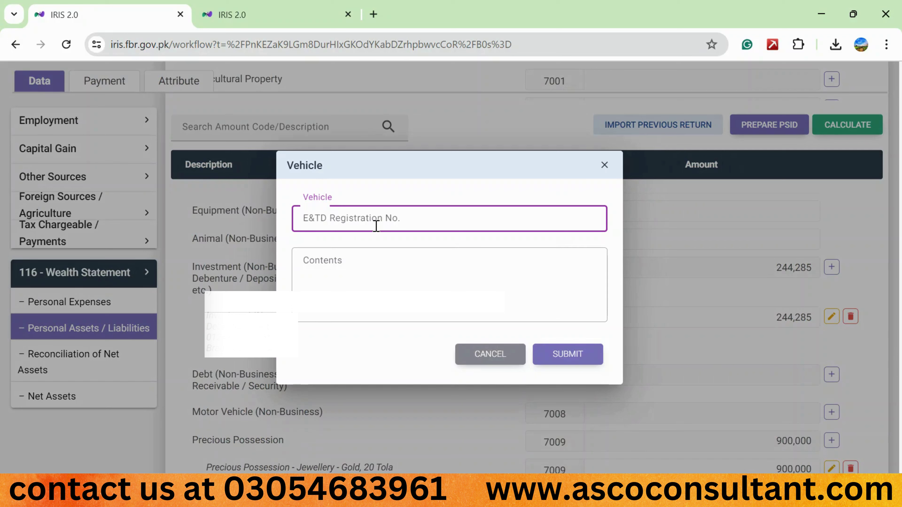
{"action": "type", "text": "le"}
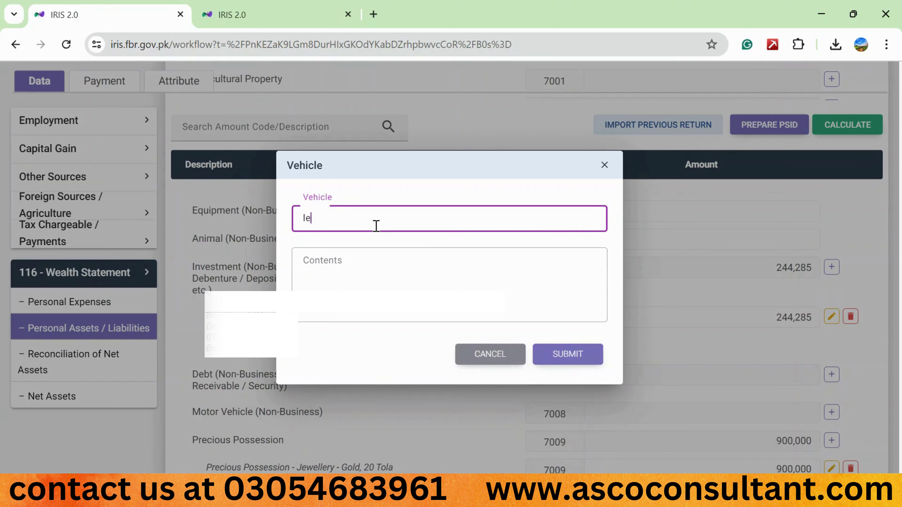
{"action": "key", "text": "BackSpace"}
{"action": "key", "text": "BackSpace"}
{"action": "left_click", "coordinate": [331, 274]}
{"action": "type", "text": "7"}
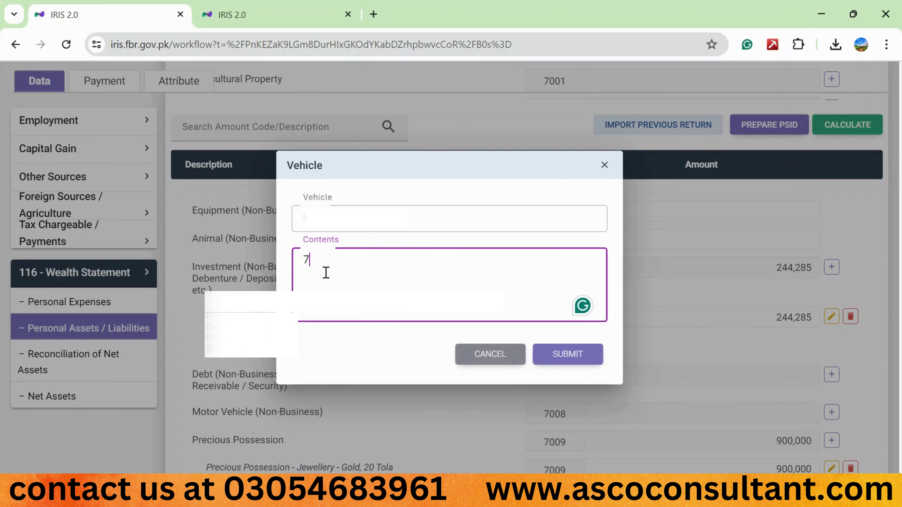
{"action": "type", "text": "0cc, bi"}
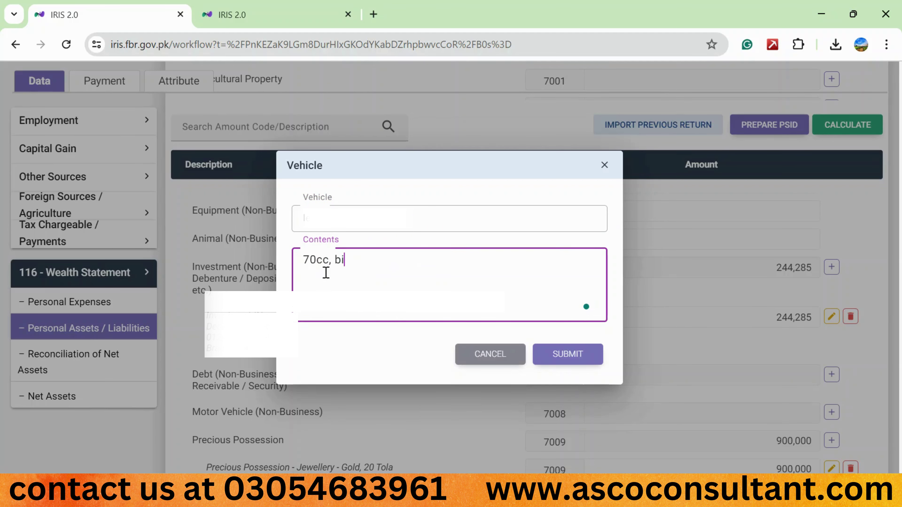
{"action": "type", "text": "ke, honda"}
{"action": "left_click", "coordinate": [556, 360]}
Set the bike's amount to 150,000 and recalculate the return
{"action": "left_click", "coordinate": [782, 399]}
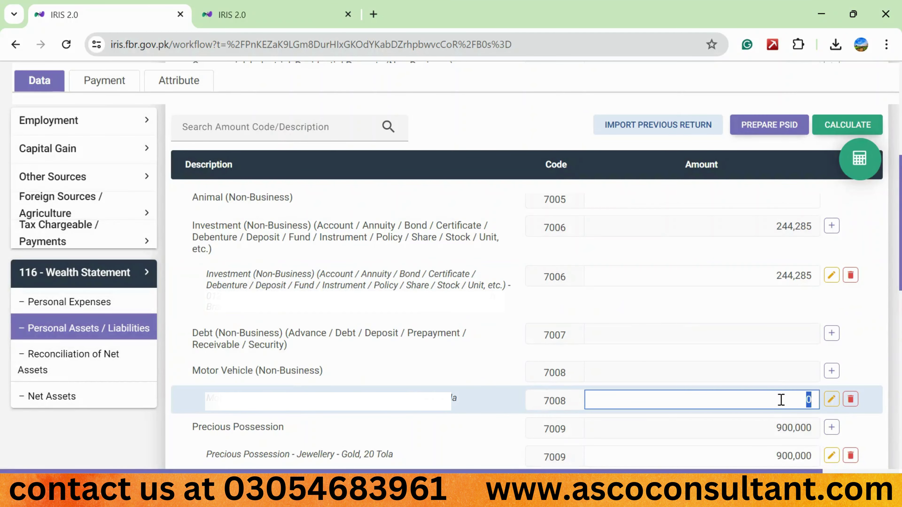
{"action": "type", "text": "150,000"}
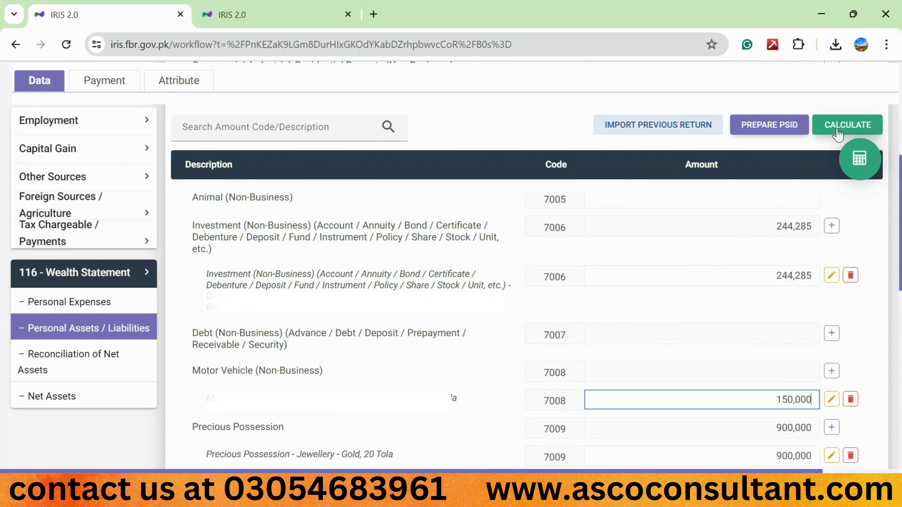
{"action": "left_click", "coordinate": [843, 126]}
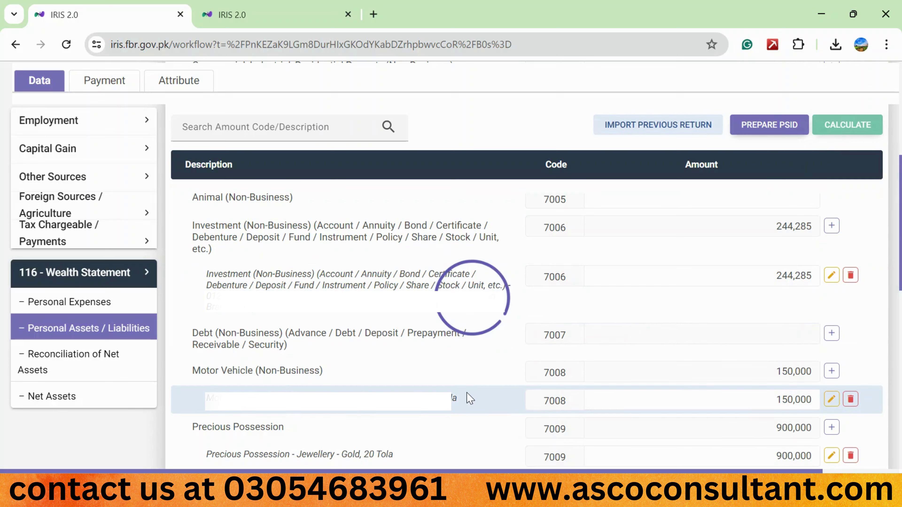
{"action": "scroll", "coordinate": [470, 399], "scroll_direction": "down", "scroll_amount": 5}
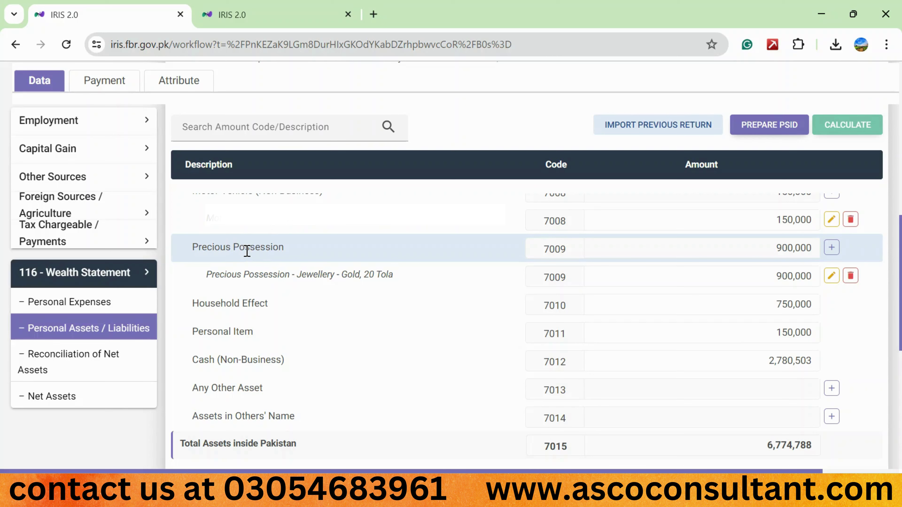
Add a Precious Possession entry 'jewellery' with contents 'gold 10 tola'
{"action": "left_click", "coordinate": [832, 249]}
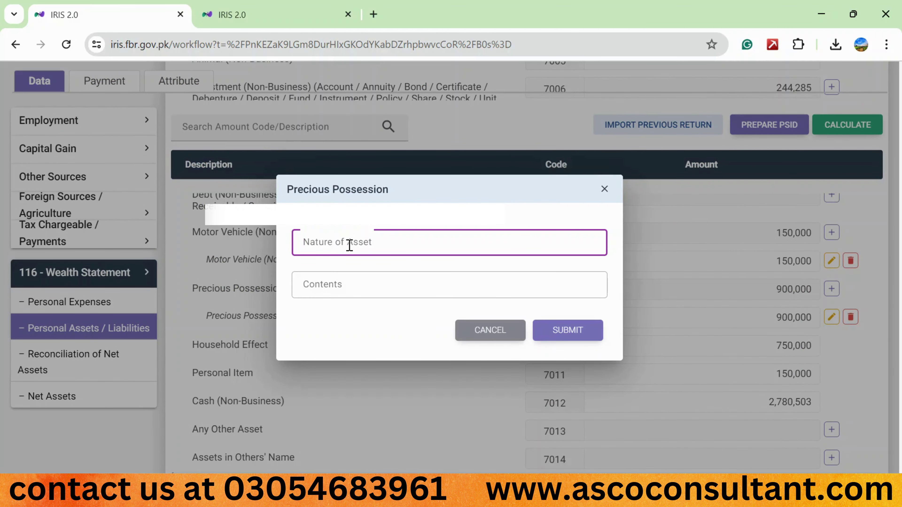
{"action": "type", "text": "jewellery"}
{"action": "left_click", "coordinate": [325, 284]}
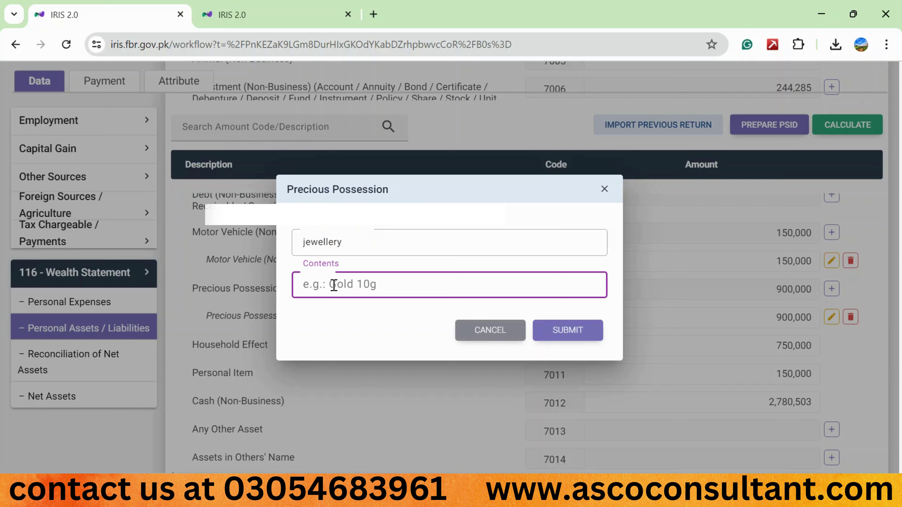
{"action": "type", "text": "gold 10 tola"}
{"action": "left_click", "coordinate": [569, 327]}
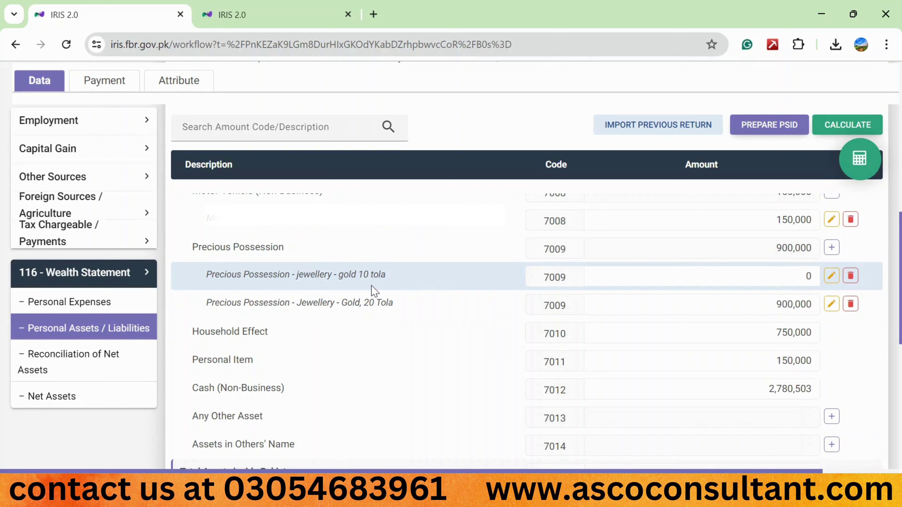
Edit the jewellery entry to append ' - dowry' to its contents
{"action": "left_click", "coordinate": [831, 275]}
{"action": "left_click", "coordinate": [420, 284]}
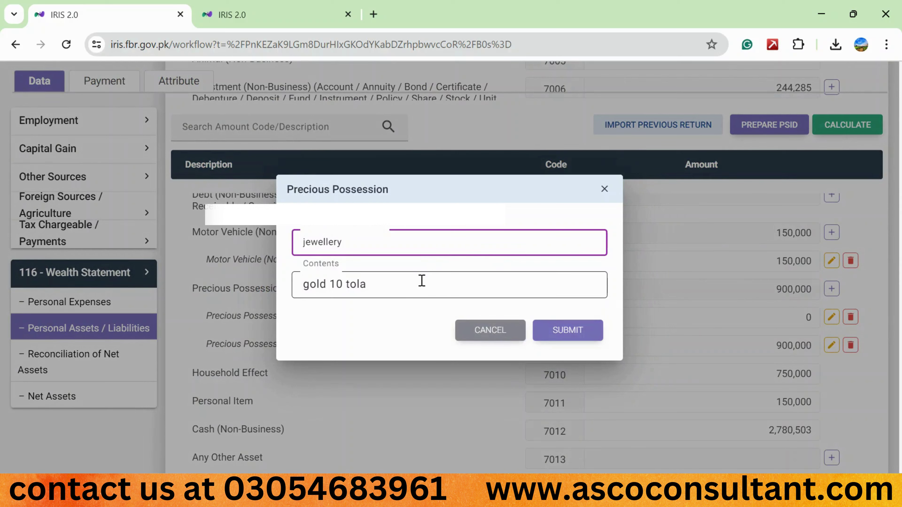
{"action": "type", "text": "-"}
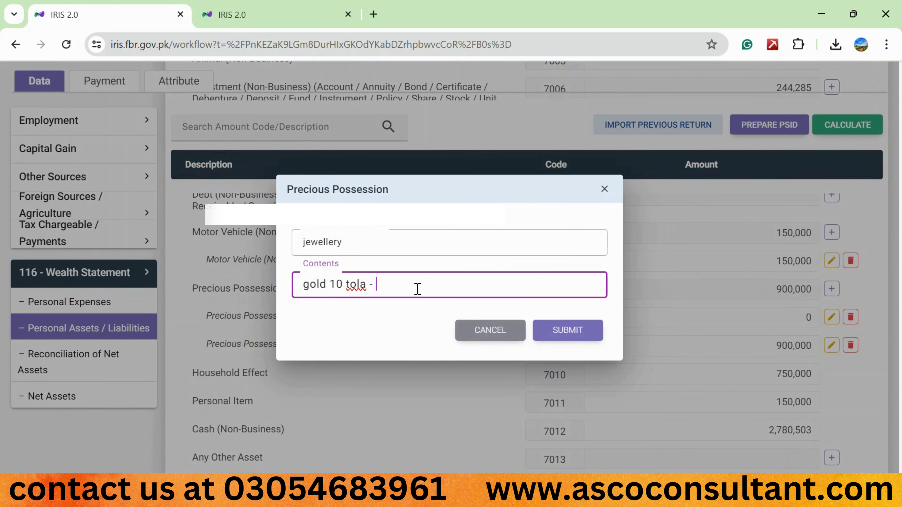
{"action": "type", "text": " dowry"}
{"action": "left_click", "coordinate": [579, 334]}
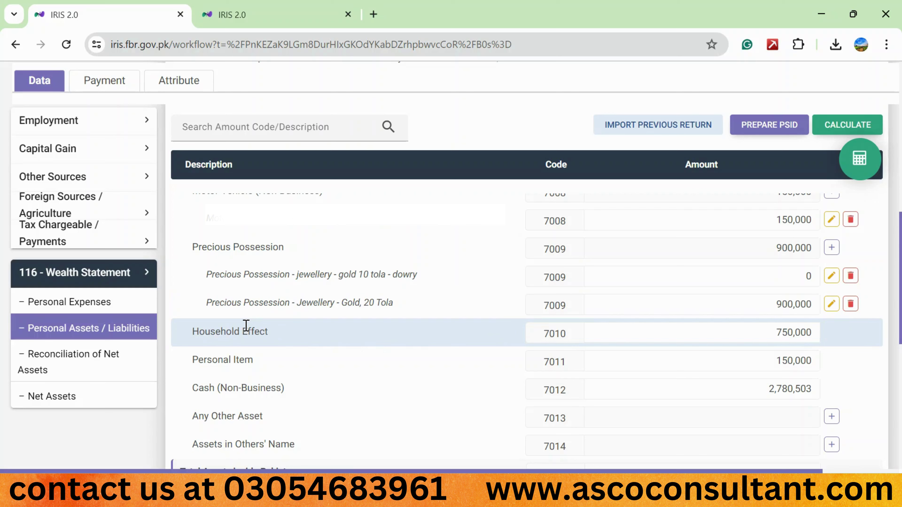
Leave household and personal items unchanged, set code 7012 cash to 0, and recalculate
{"action": "left_click", "coordinate": [777, 333]}
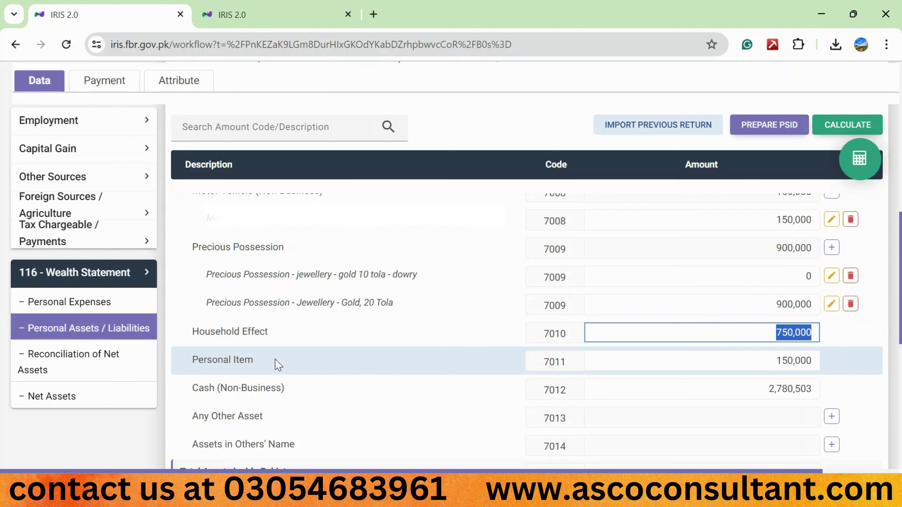
{"action": "left_click", "coordinate": [231, 360]}
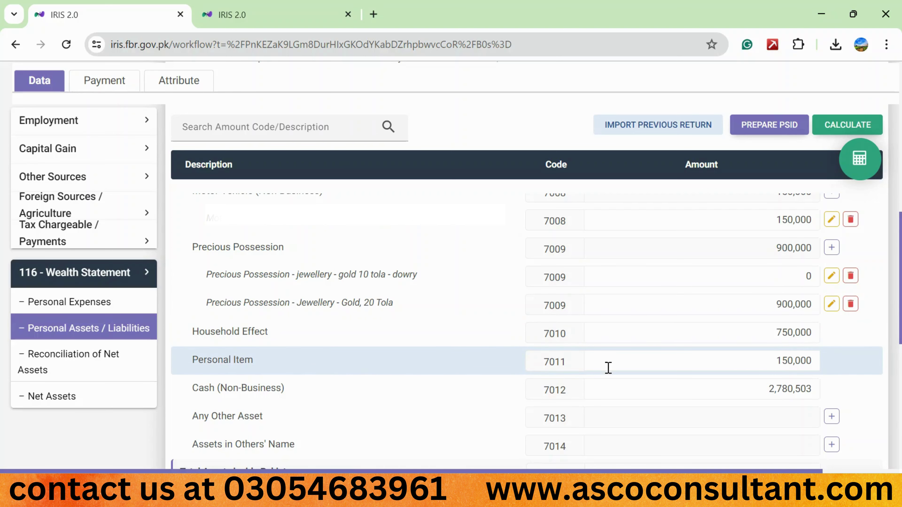
{"action": "left_click", "coordinate": [691, 364]}
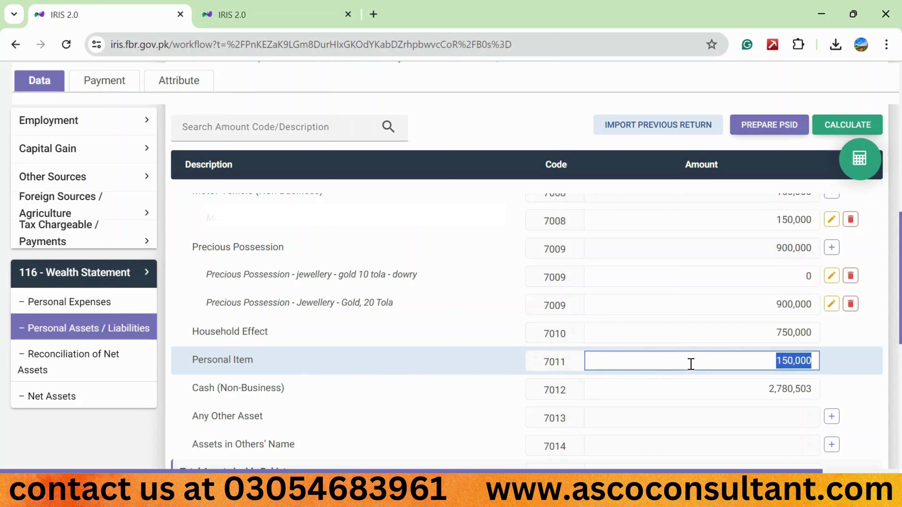
{"action": "left_click", "coordinate": [511, 363]}
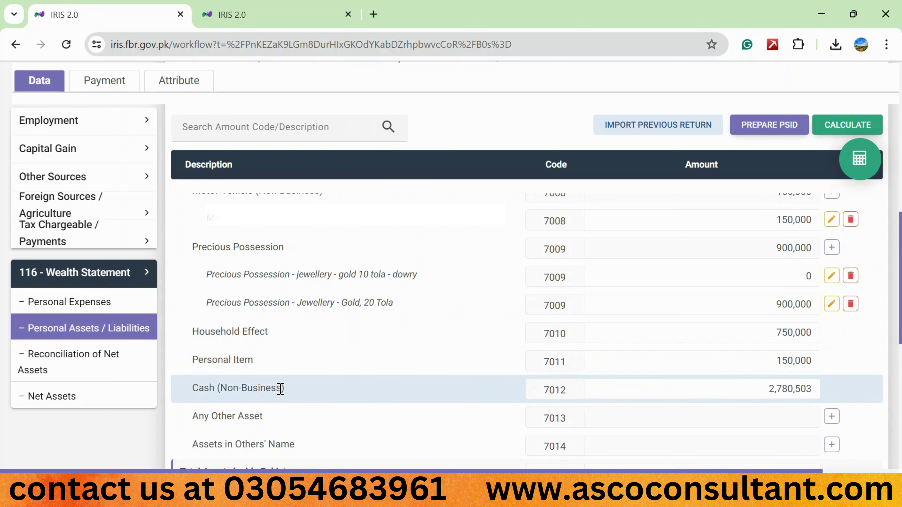
{"action": "left_click", "coordinate": [738, 395]}
{"action": "type", "text": "0"}
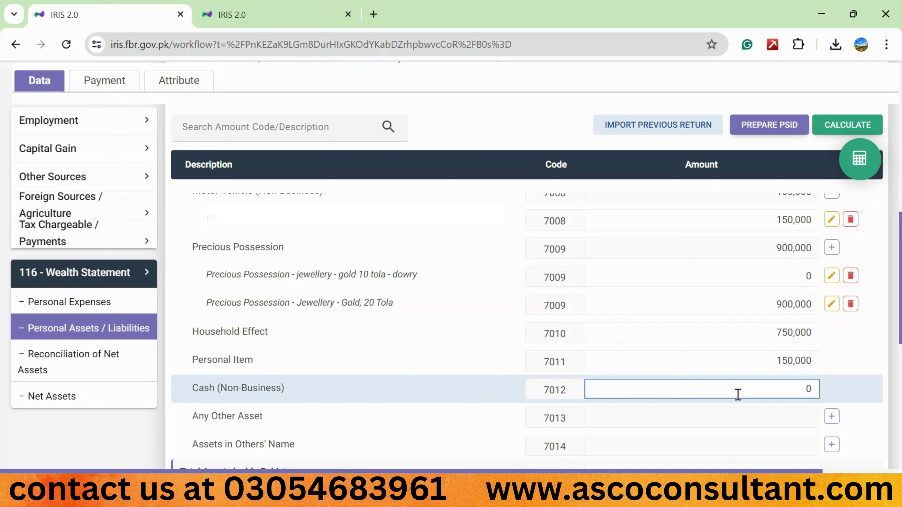
{"action": "left_click", "coordinate": [829, 125]}
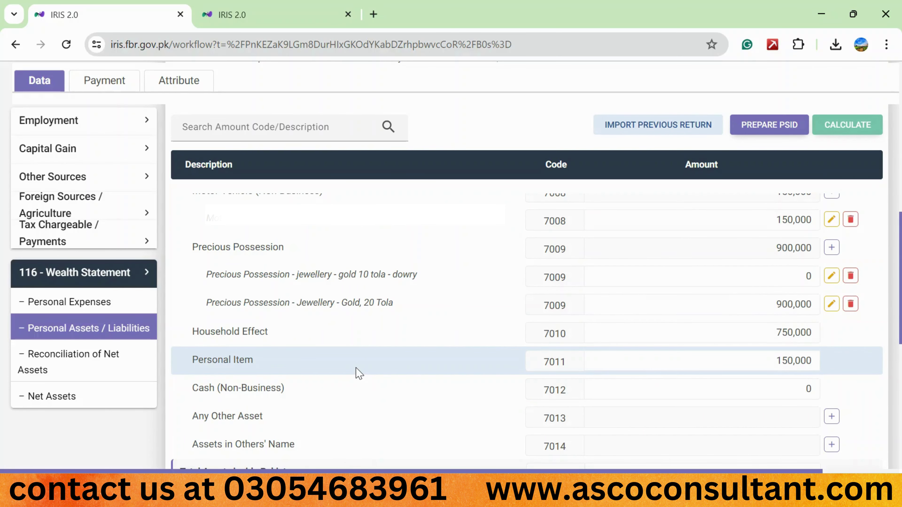
{"action": "scroll", "coordinate": [359, 373], "scroll_direction": "down", "scroll_amount": 5}
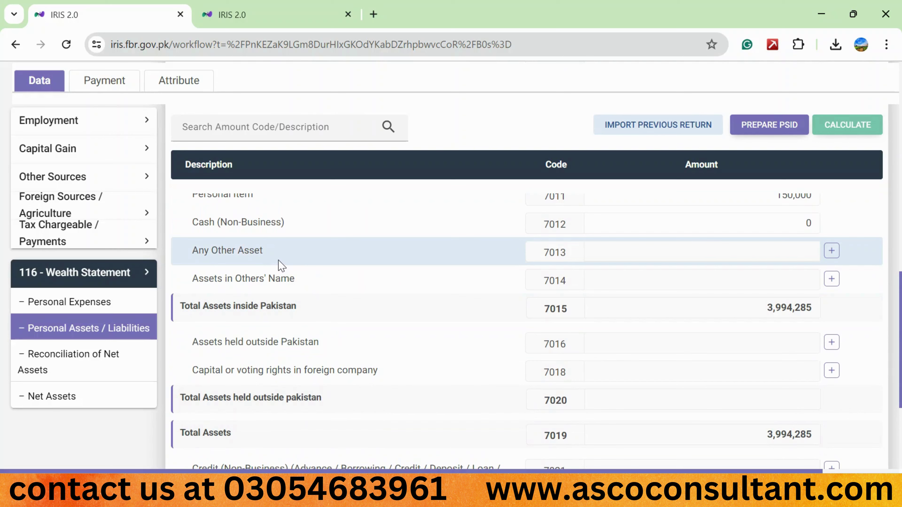
Add an Any Other Asset entry 'cash at bank' and enter its amount 36,750
{"action": "left_click", "coordinate": [832, 250]}
{"action": "left_click", "coordinate": [439, 239]}
{"action": "type", "text": "cah"}
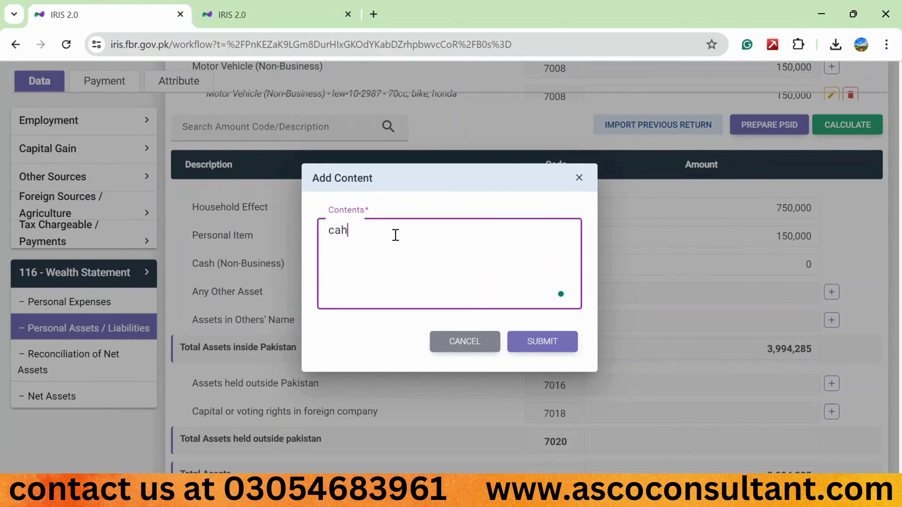
{"action": "key", "text": "BackSpace"}
{"action": "type", "text": "sh at bank"}
{"action": "left_click", "coordinate": [560, 342]}
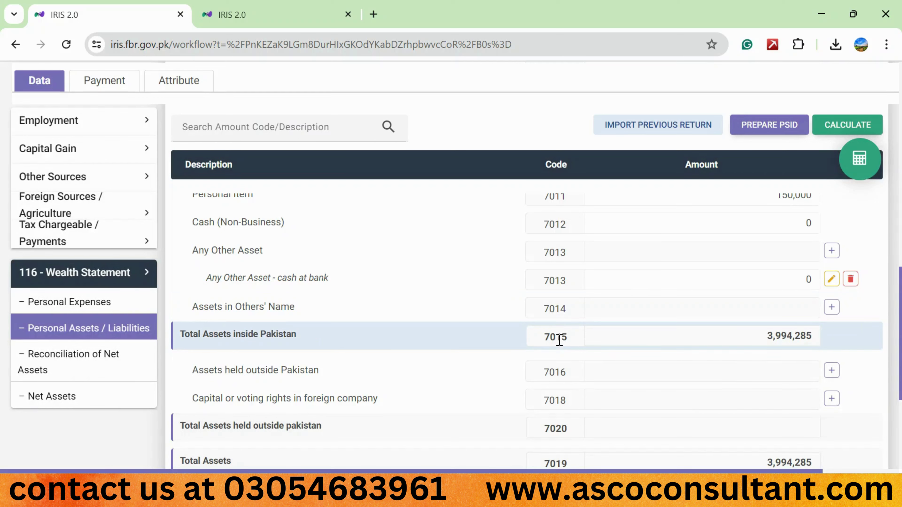
{"action": "left_click", "coordinate": [776, 278]}
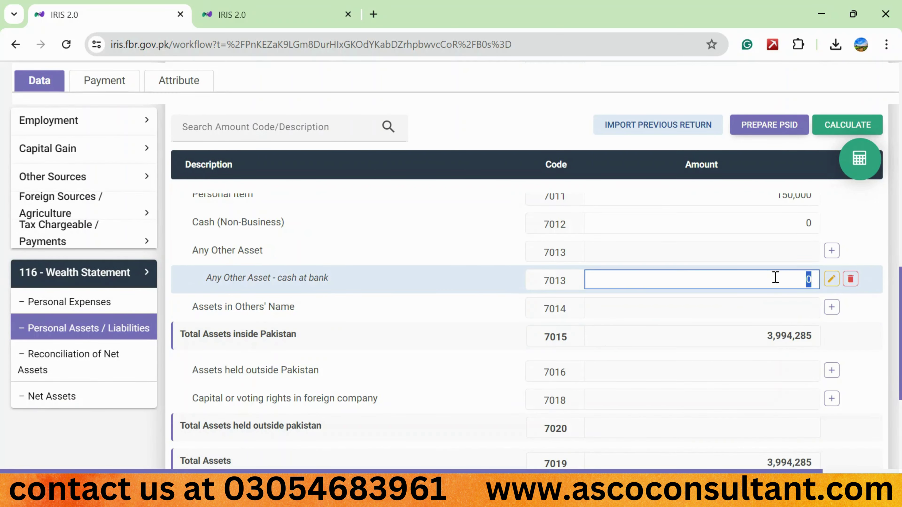
{"action": "type", "text": "36,750"}
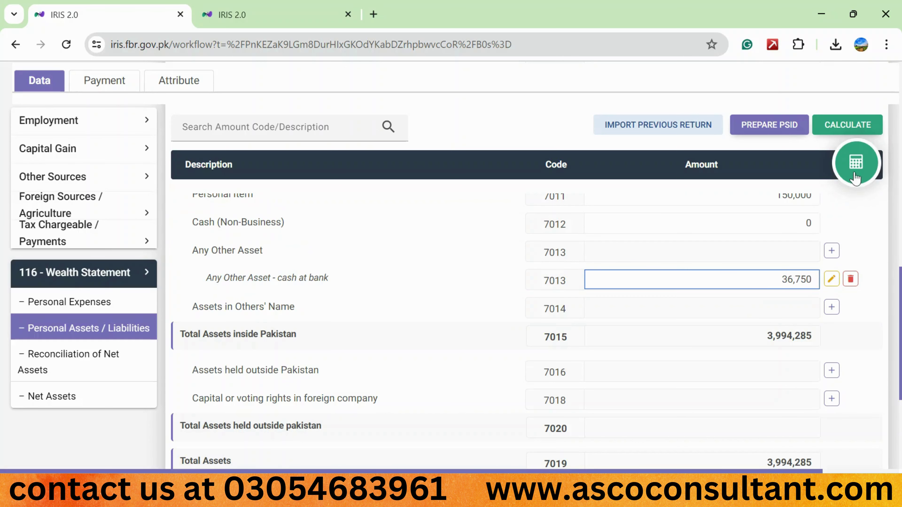
Recalculate totals to 4,031,035 and start a new Assets in Others' Name entry
{"action": "left_click", "coordinate": [836, 129]}
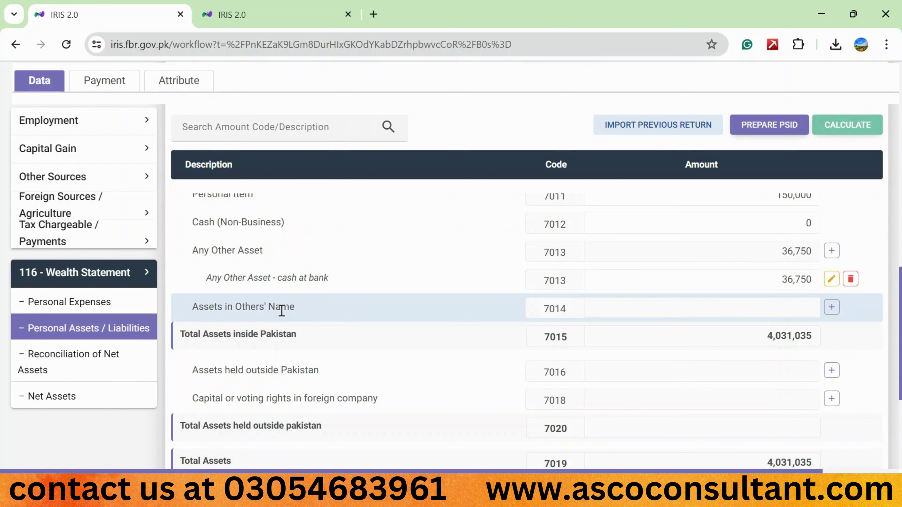
{"action": "left_click", "coordinate": [832, 307]}
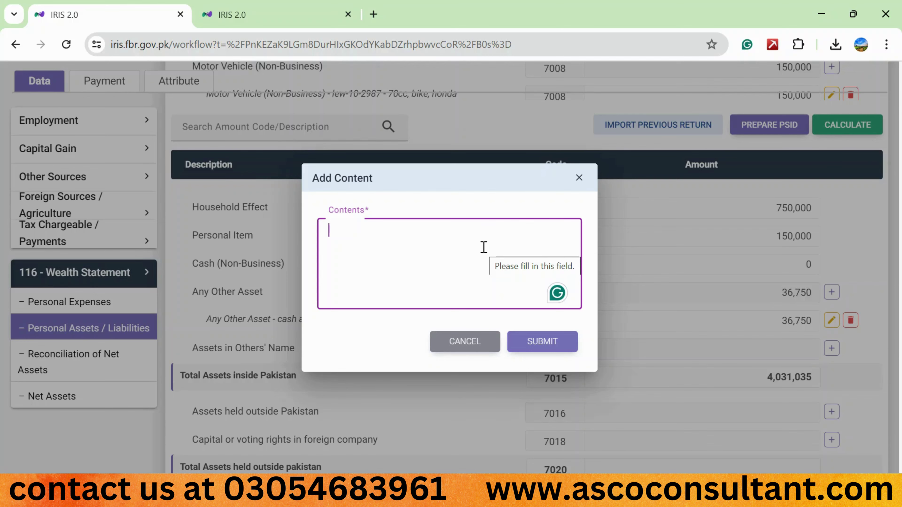
Close the empty Assets in Others' Name form and cancel the outside-Pakistan asset entry
{"action": "left_click", "coordinate": [582, 182]}
{"action": "scroll", "coordinate": [588, 212], "scroll_direction": "down", "scroll_amount": 1}
{"action": "scroll", "coordinate": [201, 294], "scroll_direction": "down", "scroll_amount": 1}
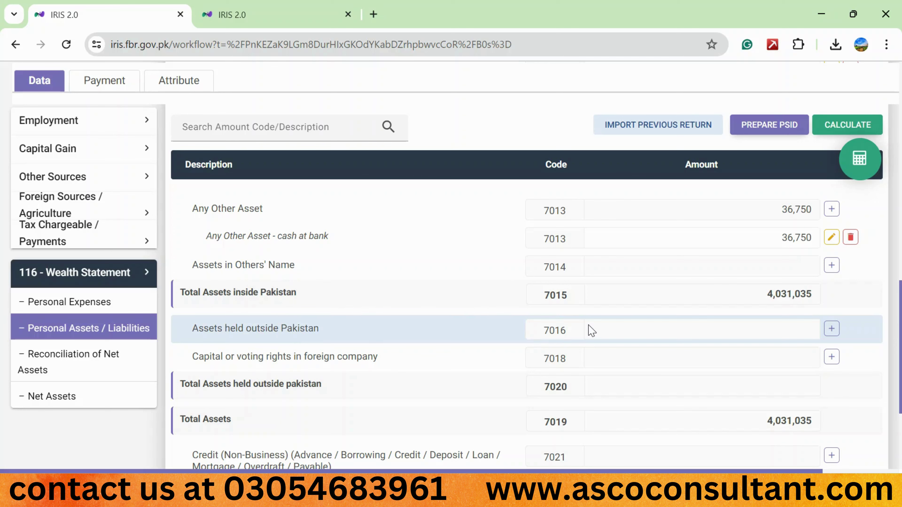
{"action": "left_click", "coordinate": [832, 334]}
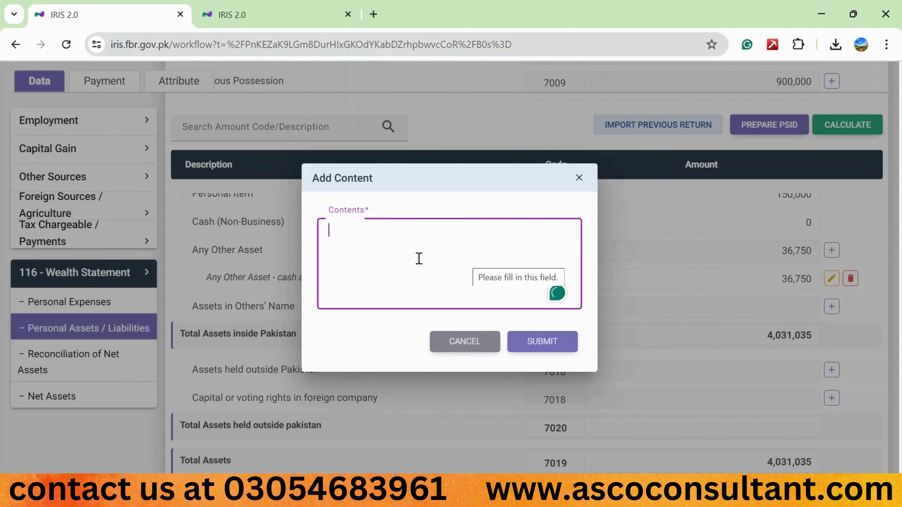
{"action": "left_click", "coordinate": [465, 342]}
{"action": "scroll", "coordinate": [655, 354], "scroll_direction": "down", "scroll_amount": 1}
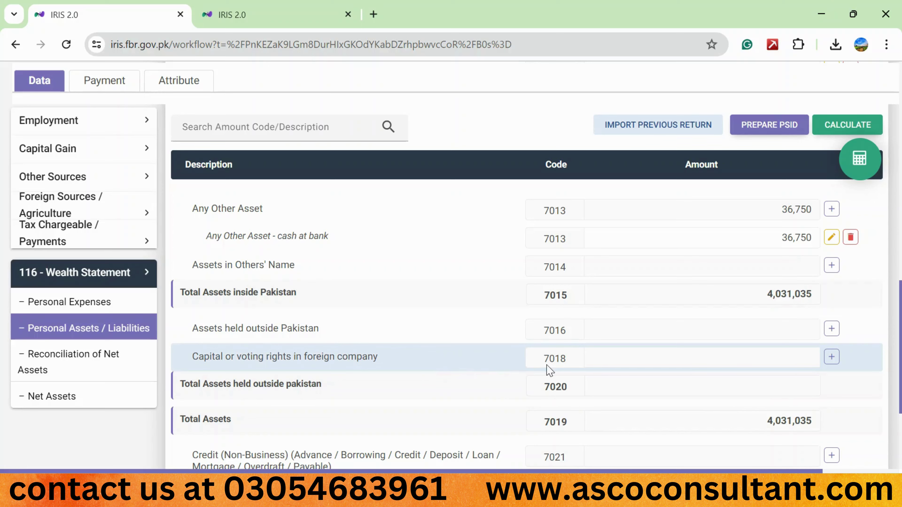
{"action": "left_click", "coordinate": [832, 357]}
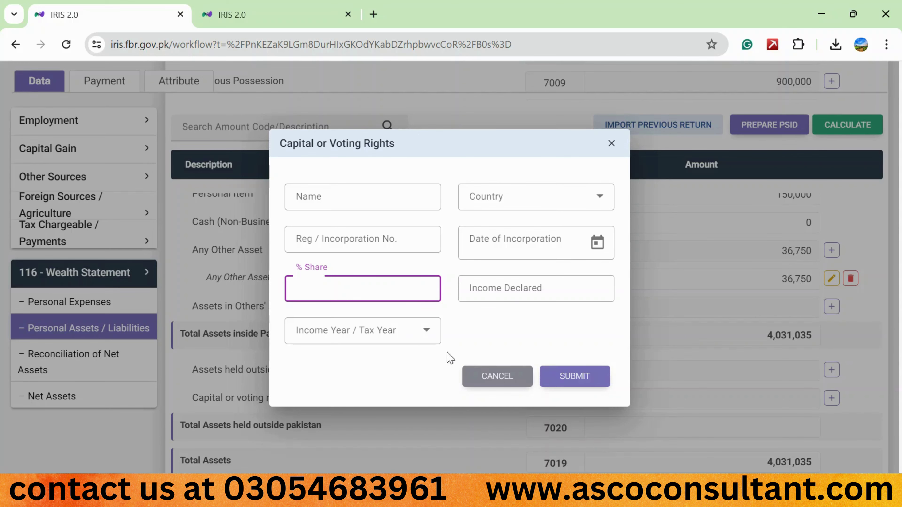
{"action": "left_click", "coordinate": [497, 377]}
{"action": "scroll", "coordinate": [212, 251], "scroll_direction": "down", "scroll_amount": 5}
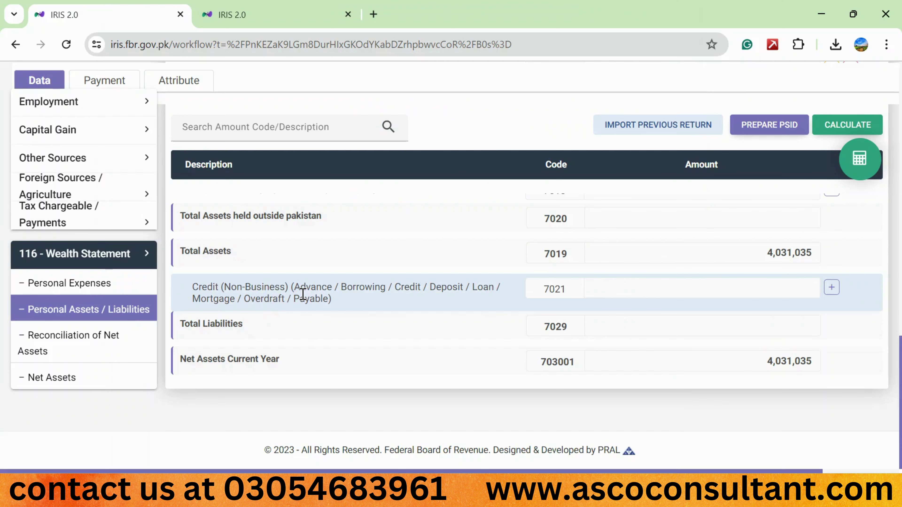
Start a Credit (Non-Business) creditor entry and move to its CNIC / Reg. No. field
{"action": "left_click", "coordinate": [832, 287]}
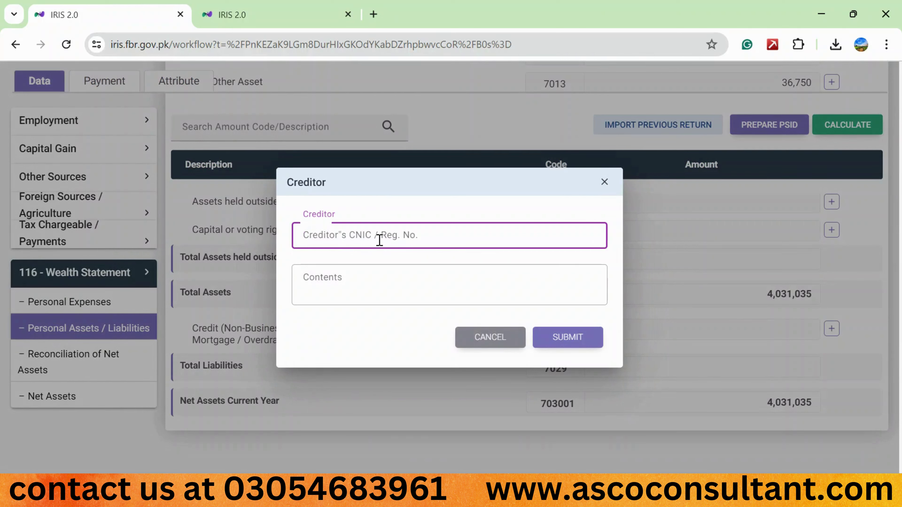
{"action": "left_click", "coordinate": [333, 281]}
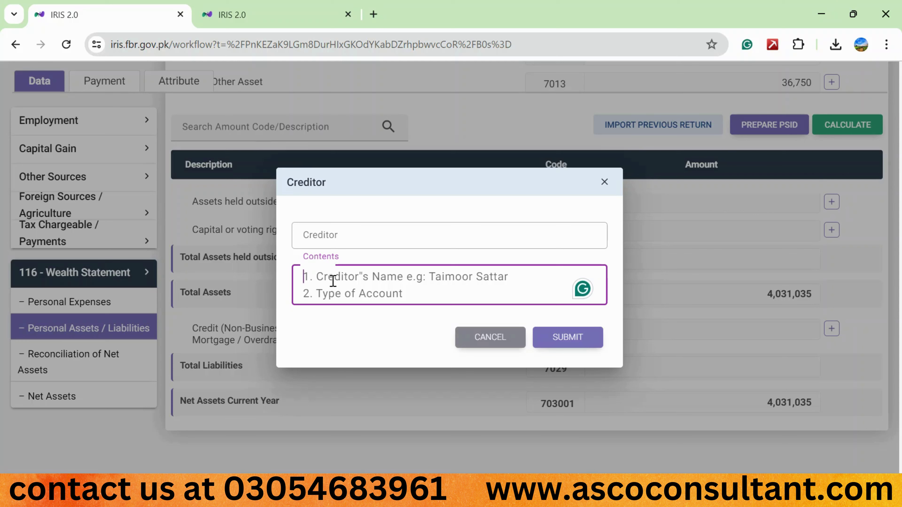
{"action": "left_click", "coordinate": [329, 232]}
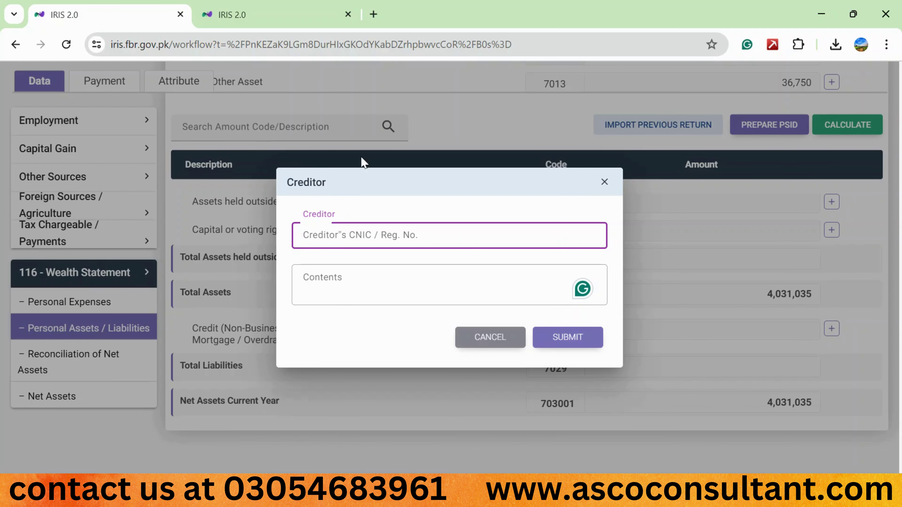
Search Google for 'bank alfalah ntn' in a new tab, then return to the IRIS tab
{"action": "left_click", "coordinate": [373, 14]}
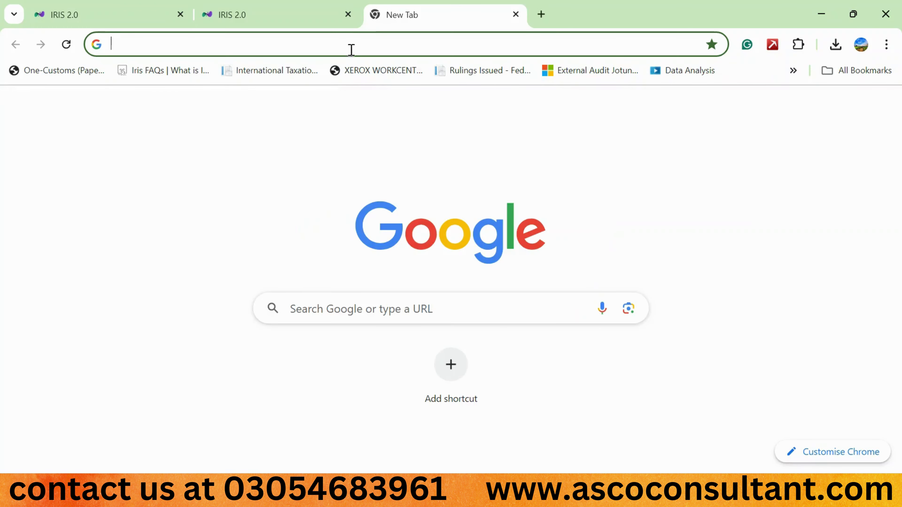
{"action": "left_click", "coordinate": [302, 309]}
{"action": "type", "text": "bank"}
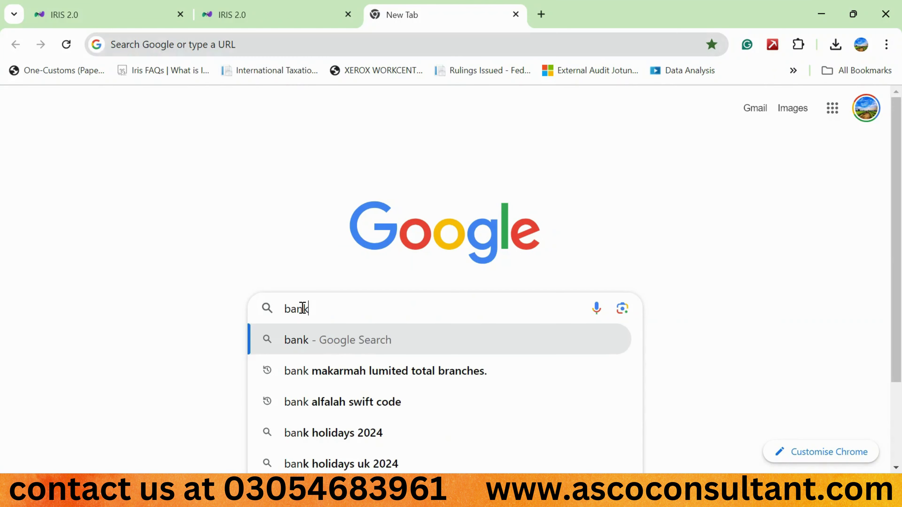
{"action": "type", "text": " alfalah ntn"}
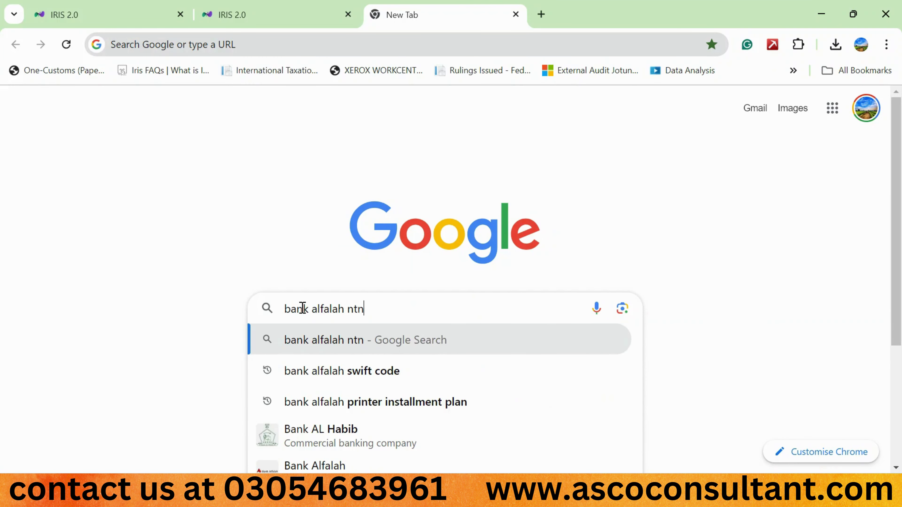
{"action": "key", "text": "Return"}
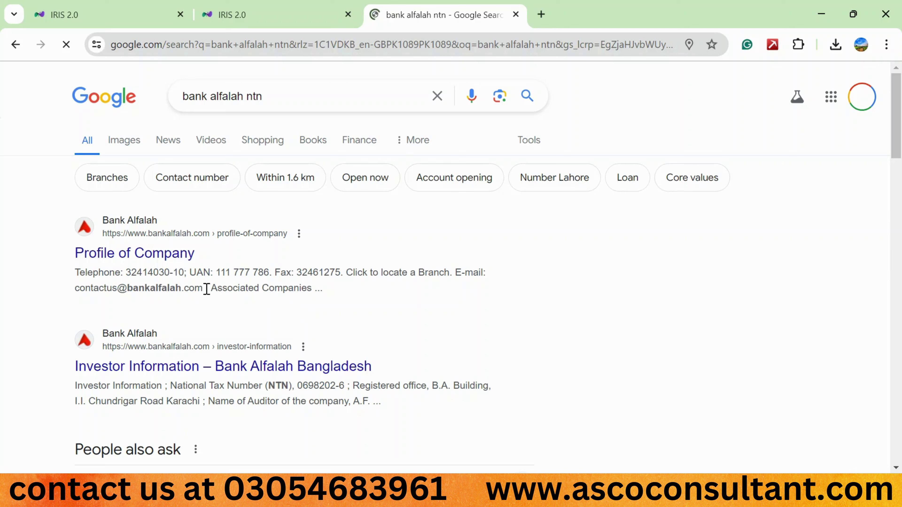
{"action": "scroll", "coordinate": [256, 296], "scroll_direction": "down", "scroll_amount": 1}
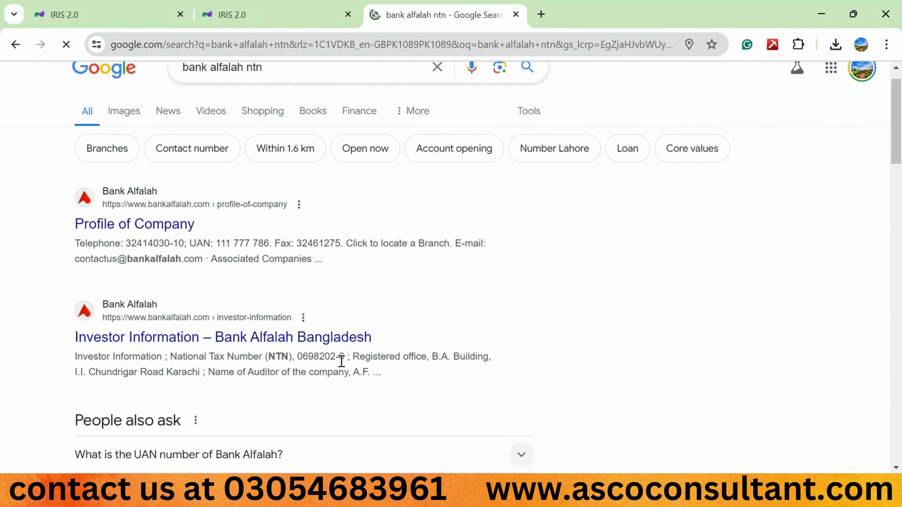
{"action": "left_click", "coordinate": [348, 14]}
{"action": "left_click", "coordinate": [106, 14]}
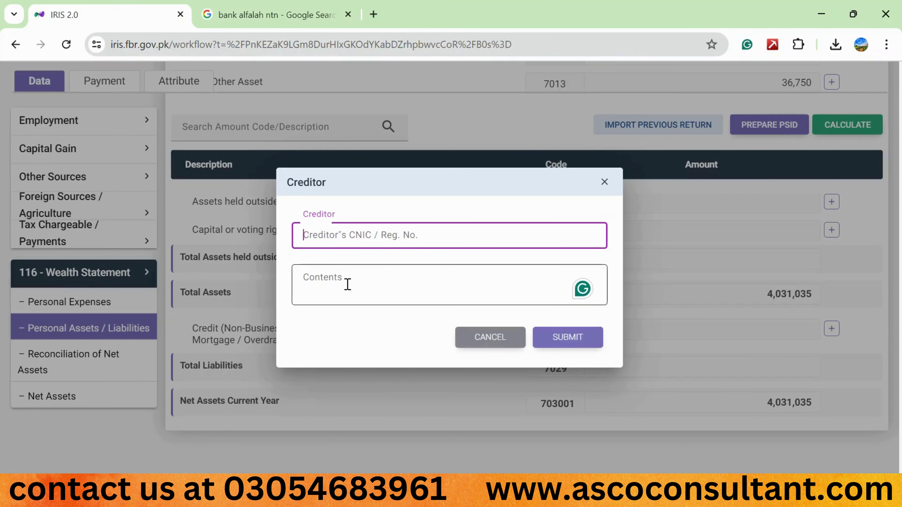
Cancel the Creditor form so no code 7021 liability is added
{"action": "left_click", "coordinate": [336, 294]}
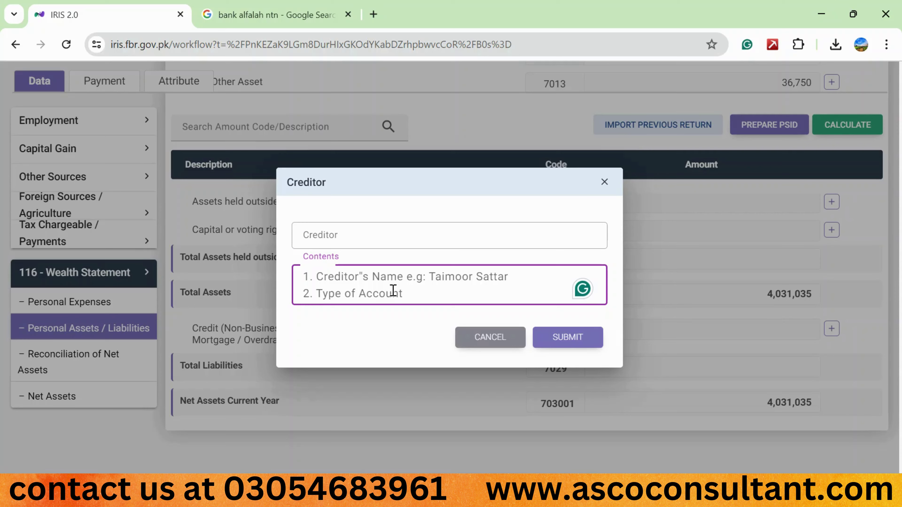
{"action": "left_click", "coordinate": [513, 344]}
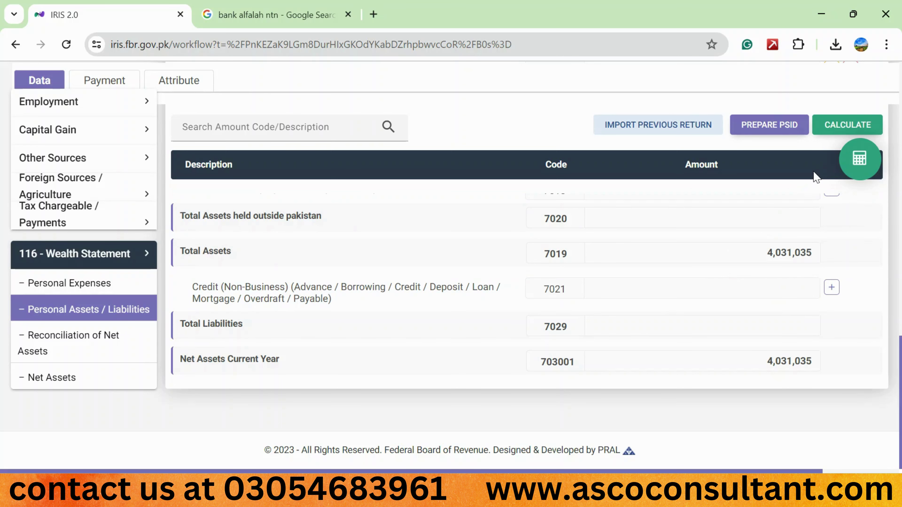
Replace the 6,337,559 Net Assets Previous Year figure with 0 and recalculate the return
{"action": "left_click", "coordinate": [86, 313]}
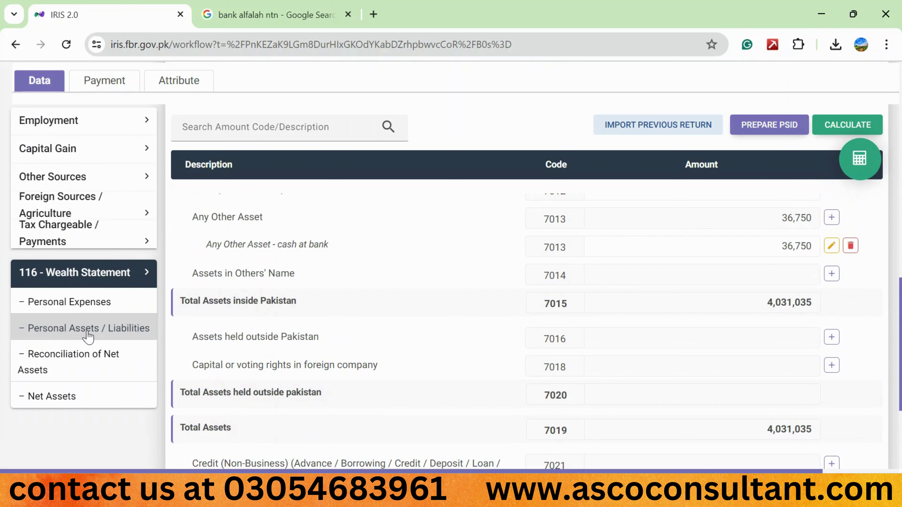
{"action": "left_click", "coordinate": [88, 337]}
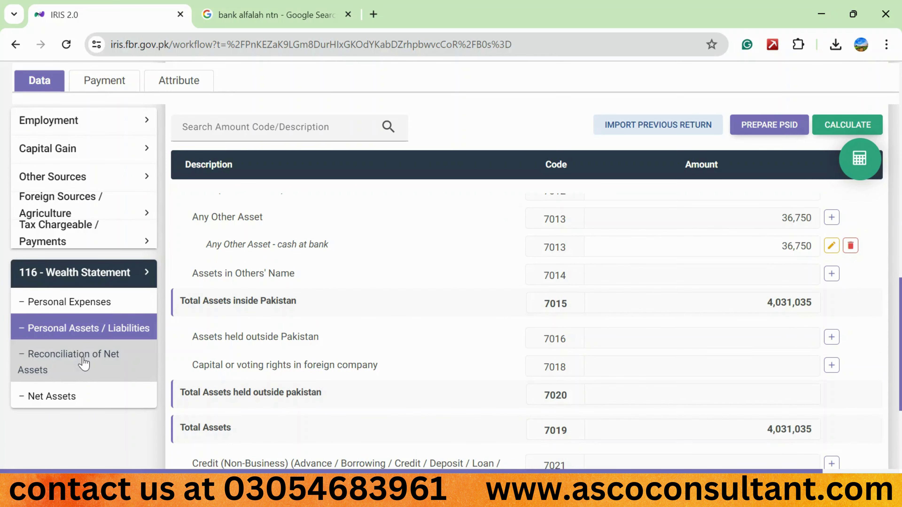
{"action": "left_click", "coordinate": [84, 363]}
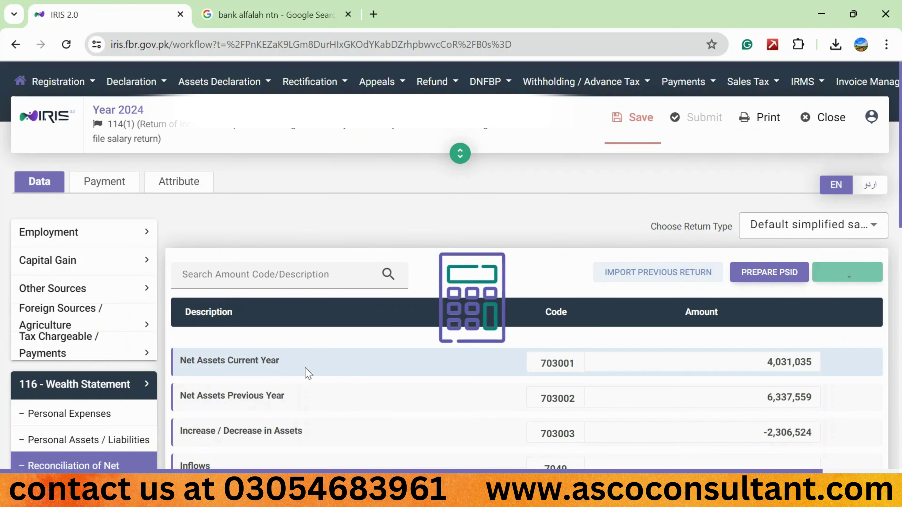
{"action": "scroll", "coordinate": [306, 373], "scroll_direction": "down", "scroll_amount": 3}
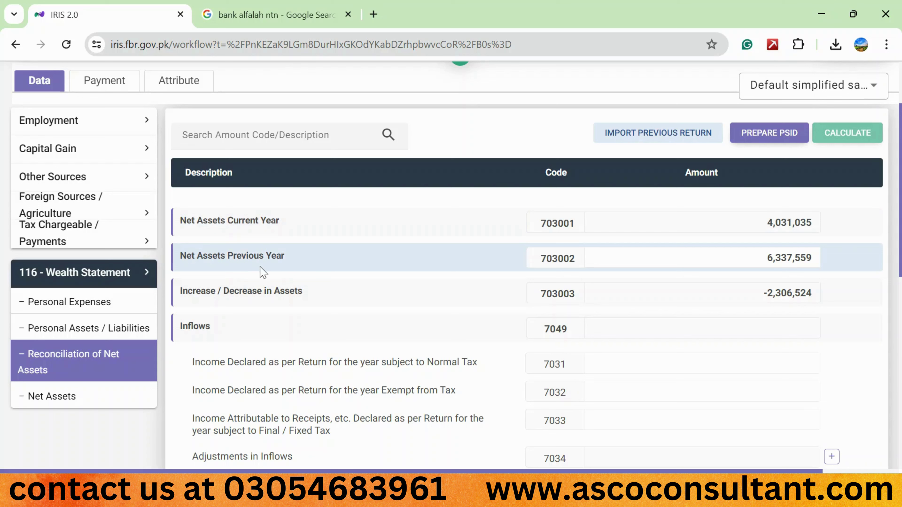
{"action": "left_click", "coordinate": [798, 258]}
{"action": "double_click", "coordinate": [798, 259]}
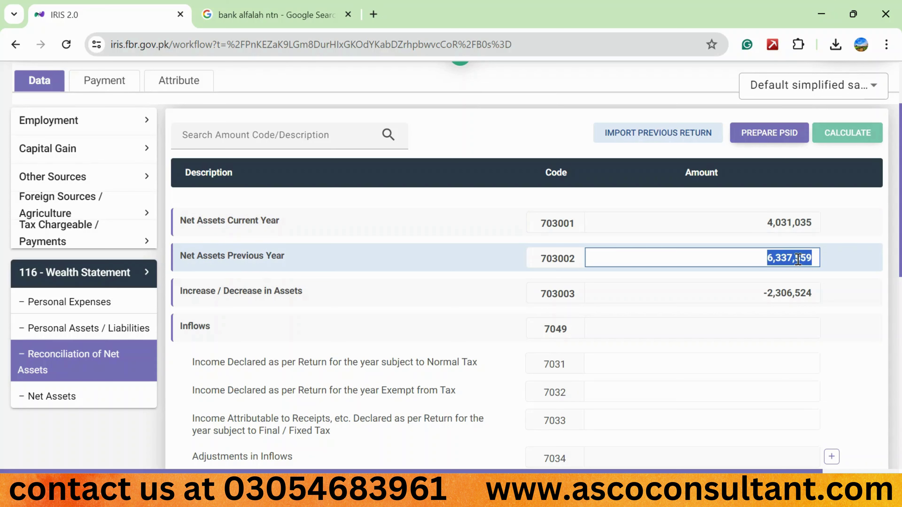
{"action": "type", "text": "0"}
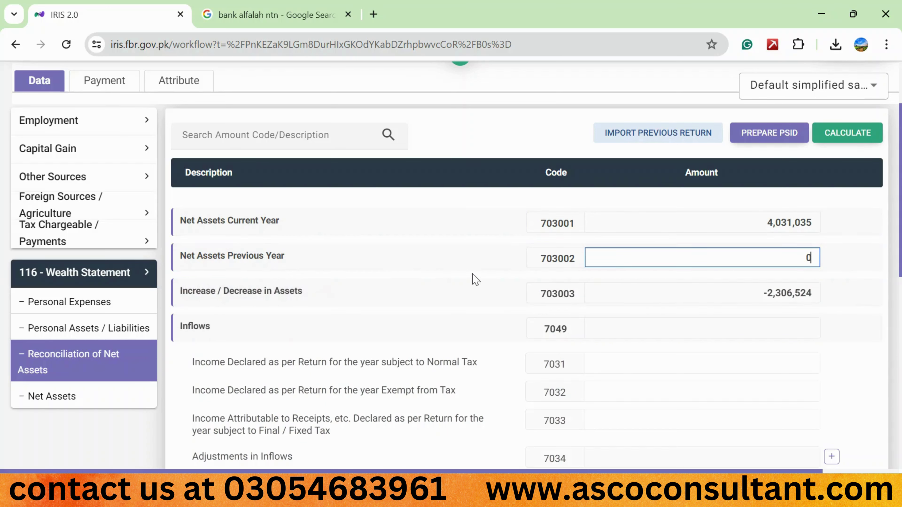
{"action": "left_click", "coordinate": [857, 139]}
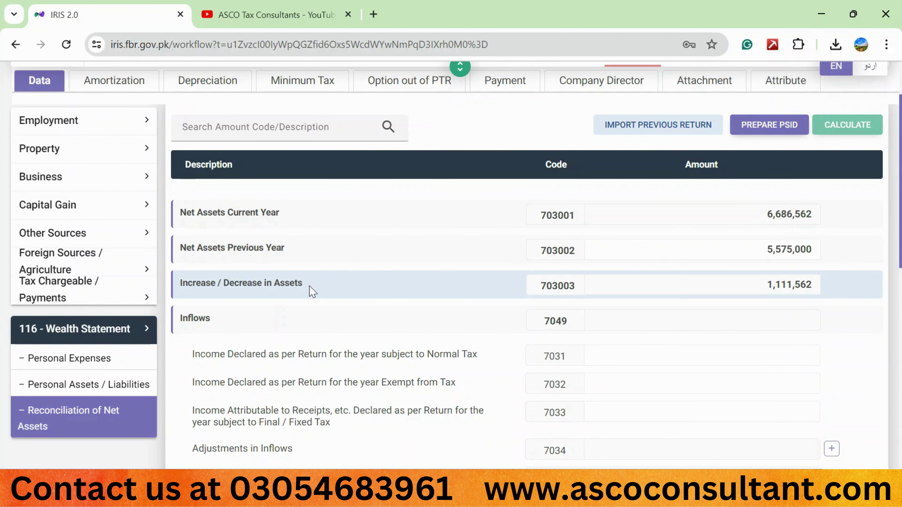
{"action": "scroll", "coordinate": [396, 317], "scroll_direction": "down", "scroll_amount": 1}
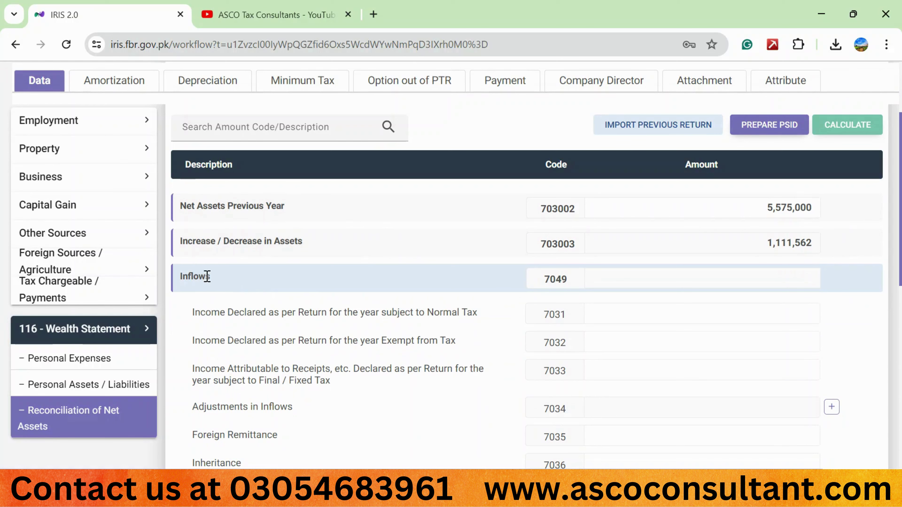
{"action": "scroll", "coordinate": [283, 336], "scroll_direction": "up", "scroll_amount": 1}
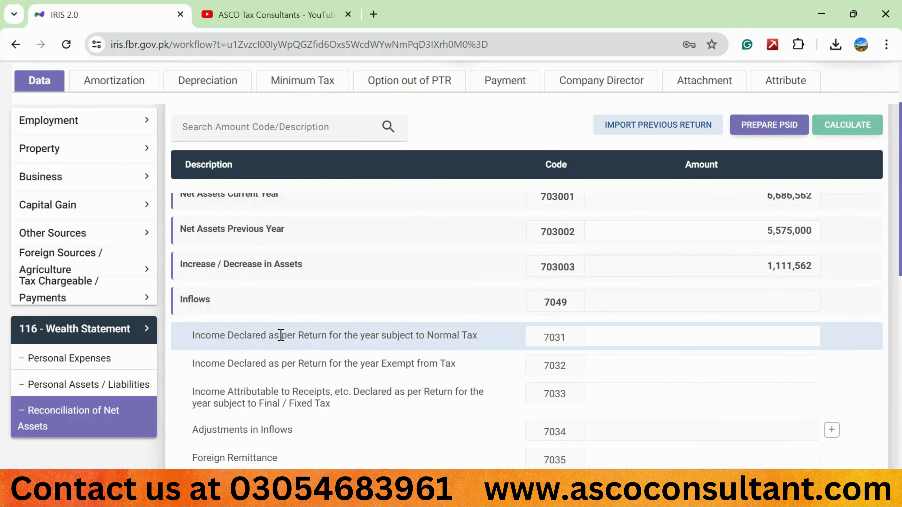
{"action": "left_click", "coordinate": [113, 304]}
{"action": "scroll", "coordinate": [113, 304], "scroll_direction": "down", "scroll_amount": 5}
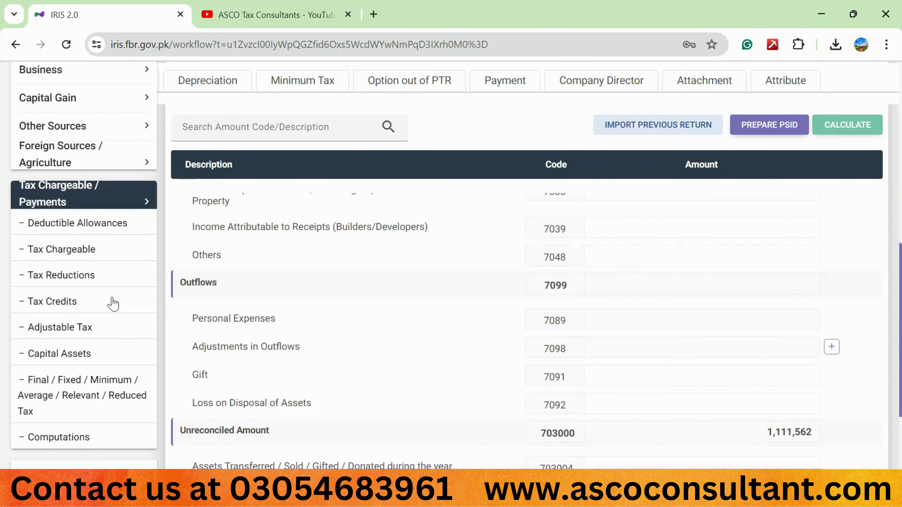
{"action": "left_click", "coordinate": [76, 411]}
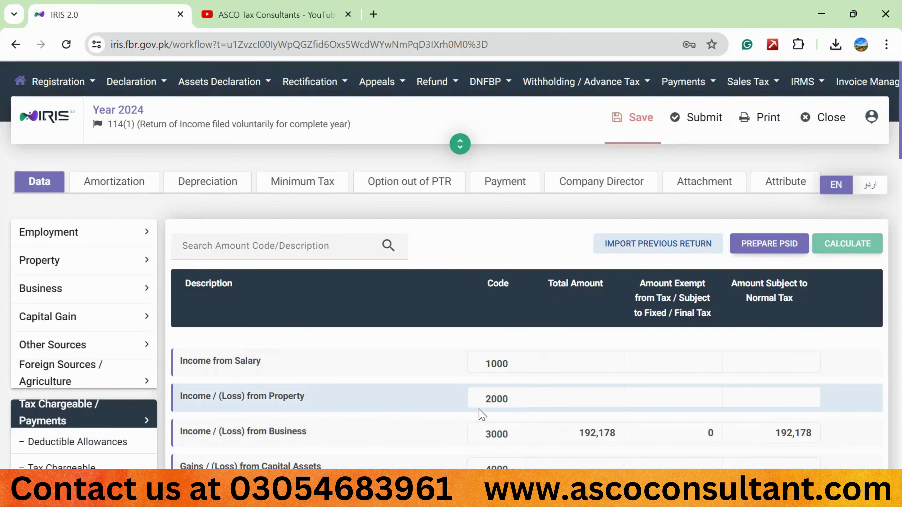
{"action": "scroll", "coordinate": [481, 414], "scroll_direction": "down", "scroll_amount": 3}
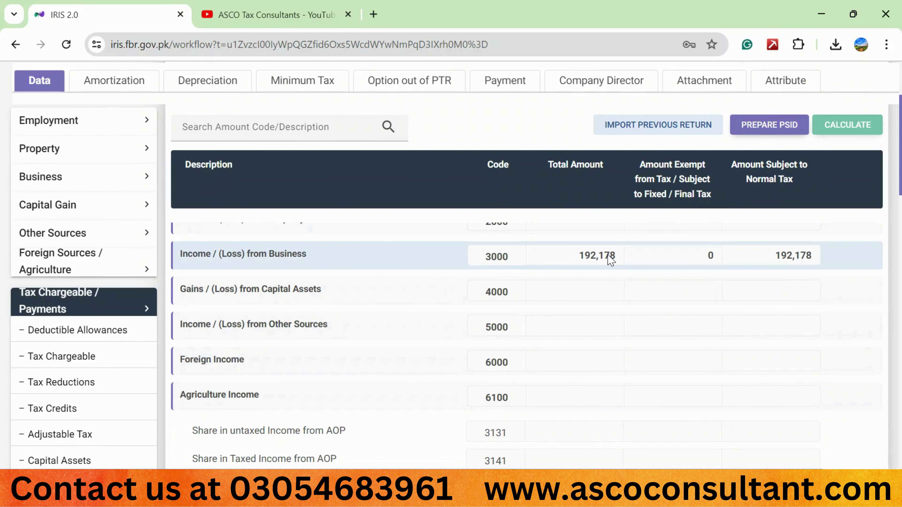
{"action": "scroll", "coordinate": [609, 260], "scroll_direction": "down", "scroll_amount": 5}
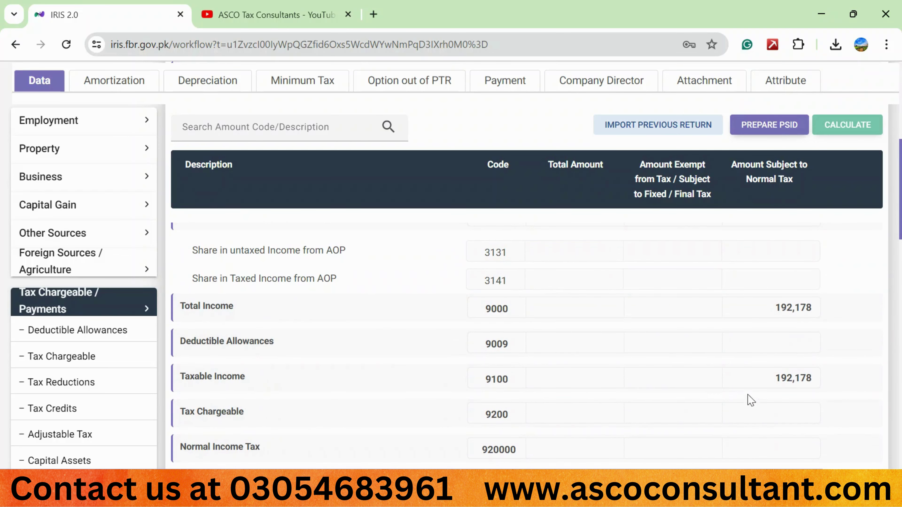
{"action": "double_click", "coordinate": [777, 378]}
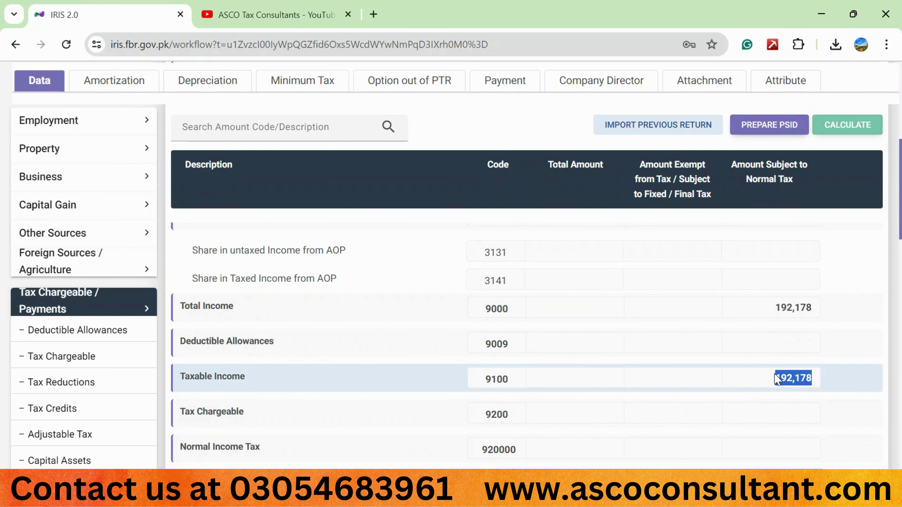
{"action": "left_click", "coordinate": [105, 410]}
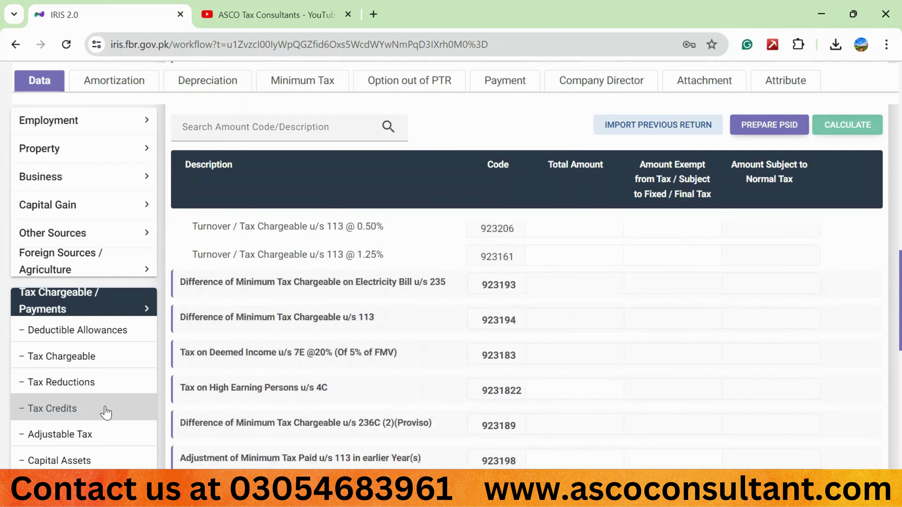
{"action": "scroll", "coordinate": [107, 414], "scroll_direction": "down", "scroll_amount": 5}
{"action": "left_click", "coordinate": [90, 431]}
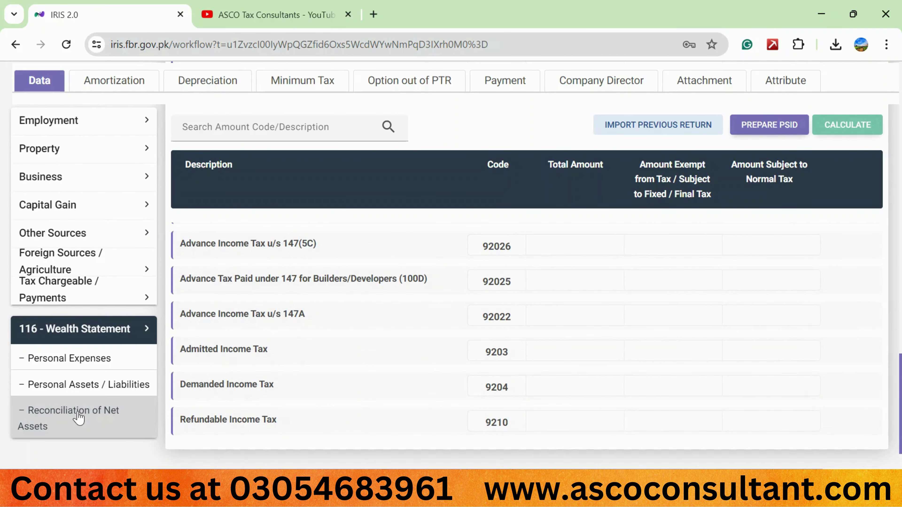
{"action": "left_click", "coordinate": [78, 417]}
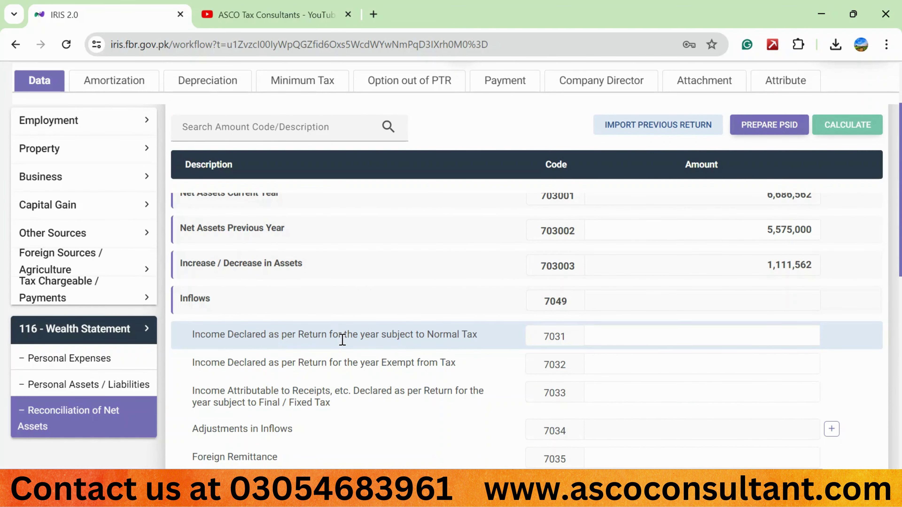
Enter 192,178 as code 7031 normal-tax income and recalculate, leaving -30,616 unreconciled
{"action": "left_click", "coordinate": [701, 336]}
{"action": "type", "text": "192178"}
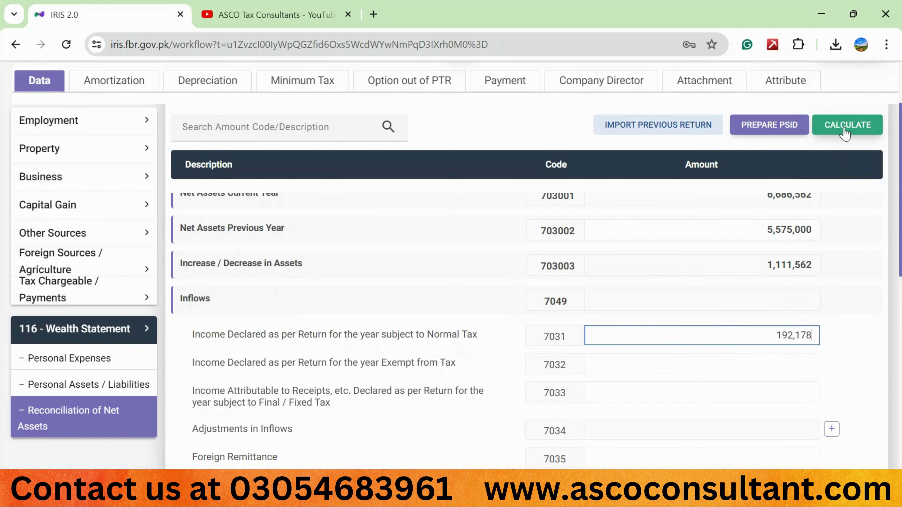
{"action": "left_click", "coordinate": [847, 125]}
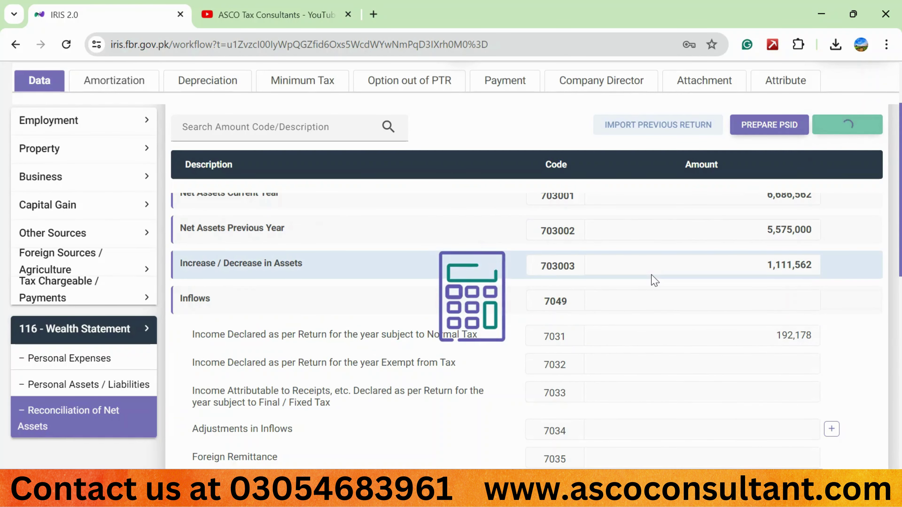
{"action": "scroll", "coordinate": [761, 346], "scroll_direction": "down", "scroll_amount": 6}
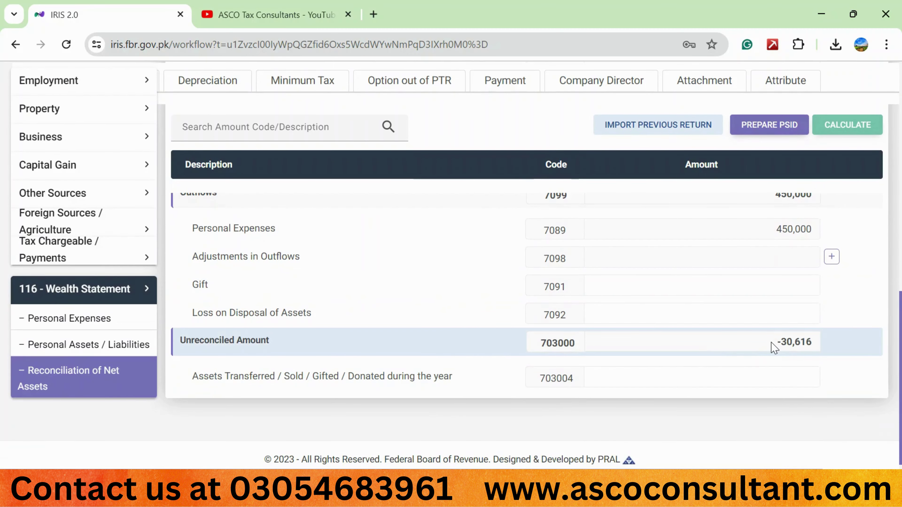
{"action": "scroll", "coordinate": [719, 339], "scroll_direction": "up", "scroll_amount": 10}
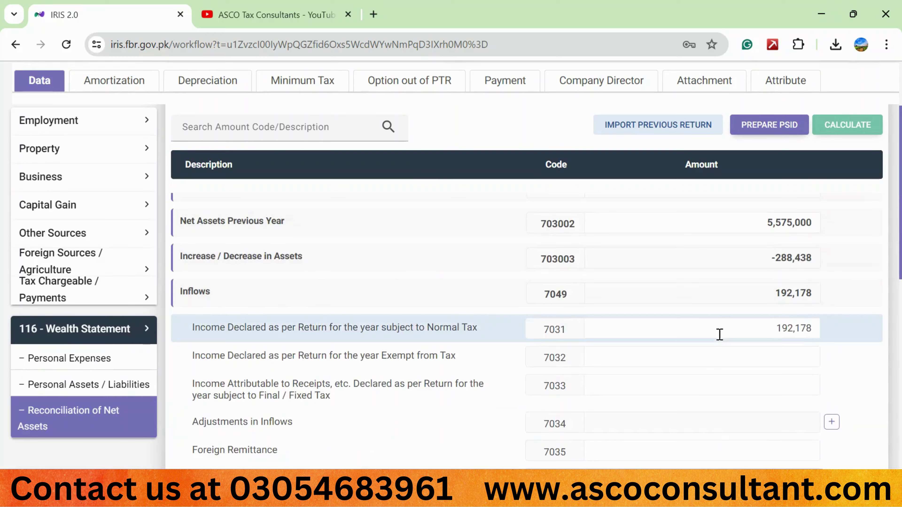
{"action": "scroll", "coordinate": [720, 336], "scroll_direction": "up", "scroll_amount": 3}
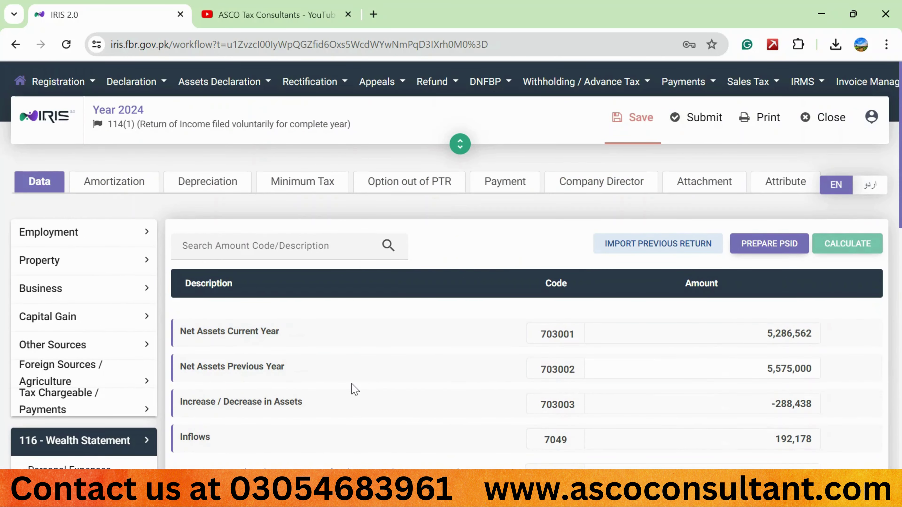
{"action": "scroll", "coordinate": [354, 389], "scroll_direction": "down", "scroll_amount": 10}
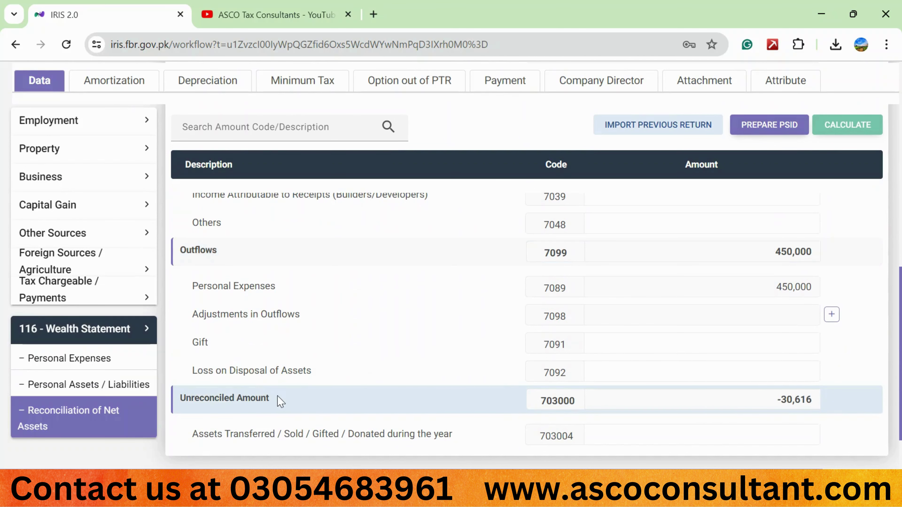
{"action": "scroll", "coordinate": [458, 363], "scroll_direction": "up", "scroll_amount": 6}
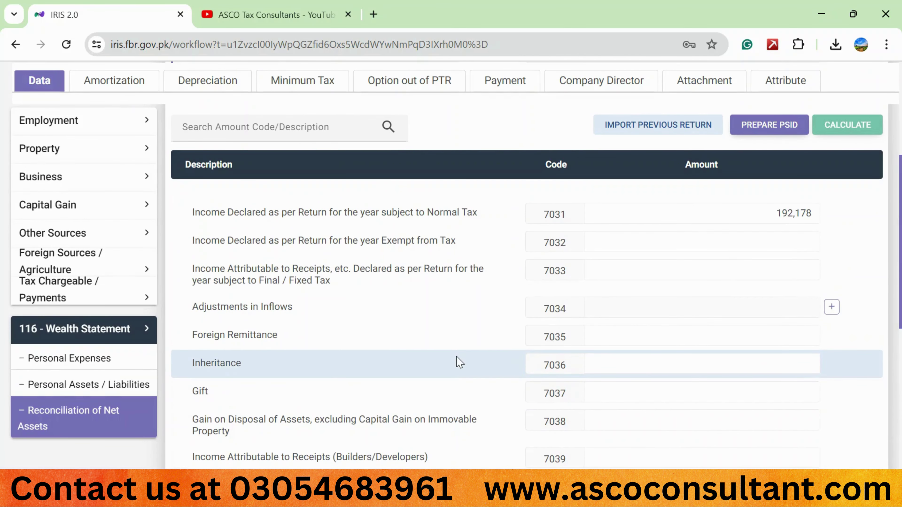
{"action": "scroll", "coordinate": [458, 359], "scroll_direction": "up", "scroll_amount": 4}
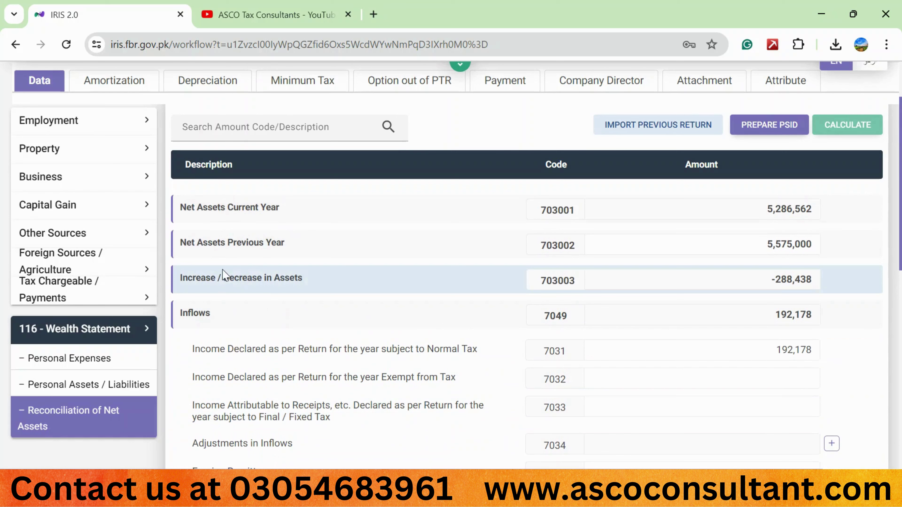
Set Cash (Non-Business) code 7012 to 0 in Personal Assets / Liabilities
{"action": "scroll", "coordinate": [287, 305], "scroll_direction": "down", "scroll_amount": 1}
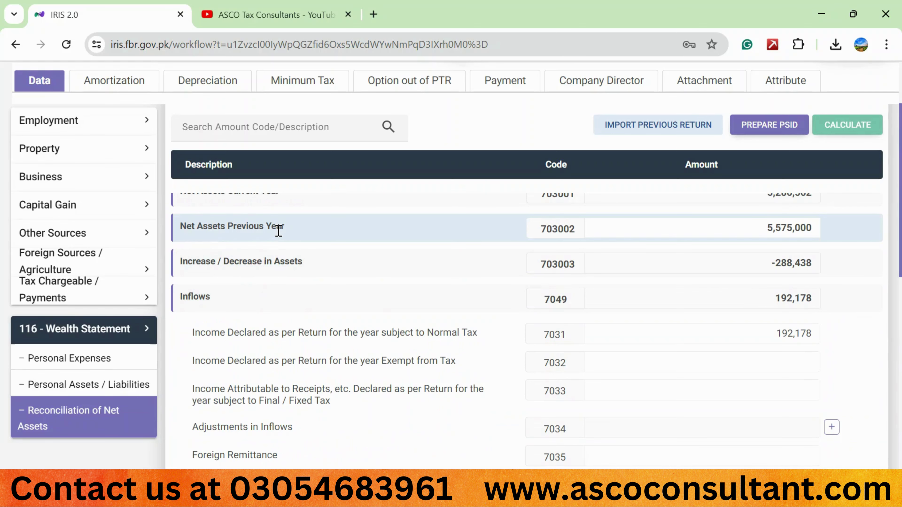
{"action": "scroll", "coordinate": [279, 231], "scroll_direction": "down", "scroll_amount": 10}
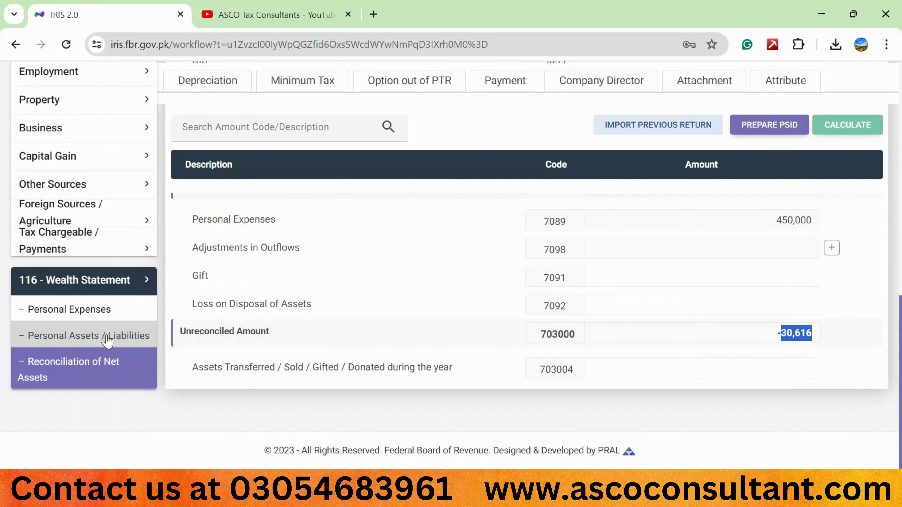
{"action": "left_click", "coordinate": [107, 341]}
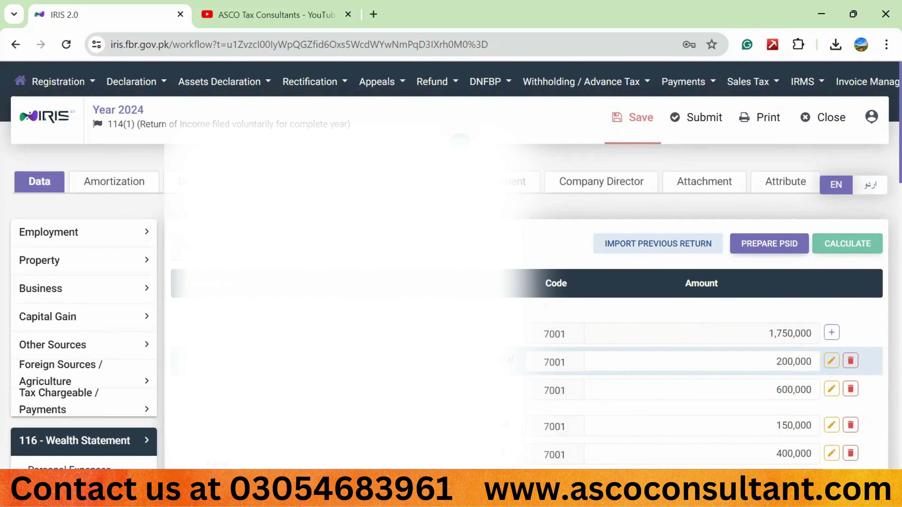
{"action": "scroll", "coordinate": [767, 391], "scroll_direction": "down", "scroll_amount": 3}
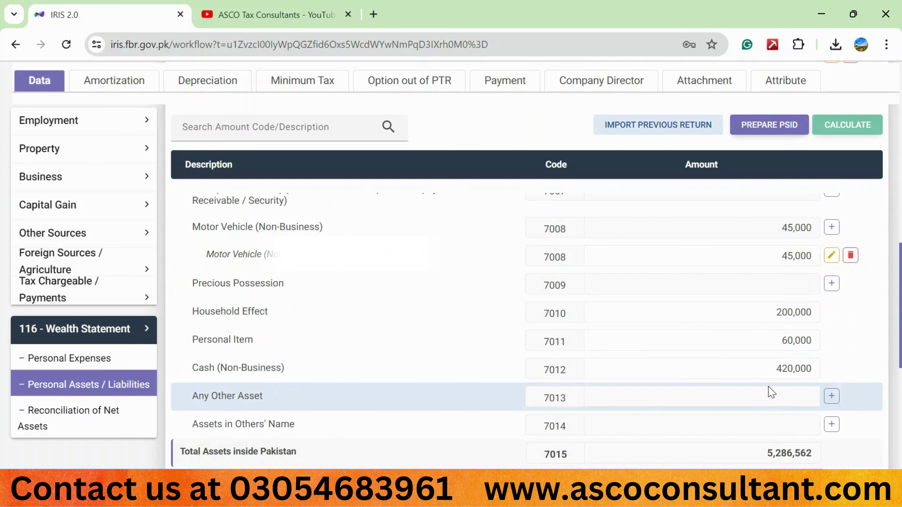
{"action": "left_click", "coordinate": [767, 369]}
{"action": "key", "text": "ctrl+a"}
{"action": "type", "text": "0"}
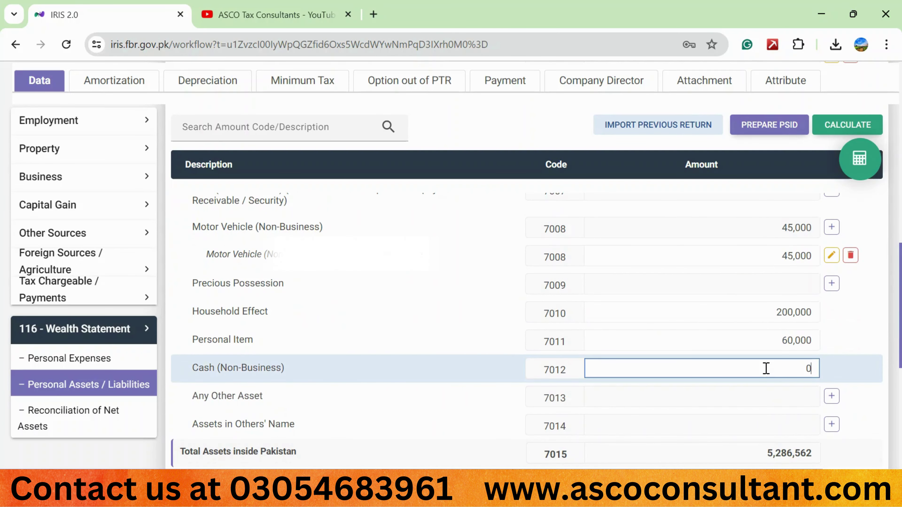
{"action": "left_click", "coordinate": [421, 369]}
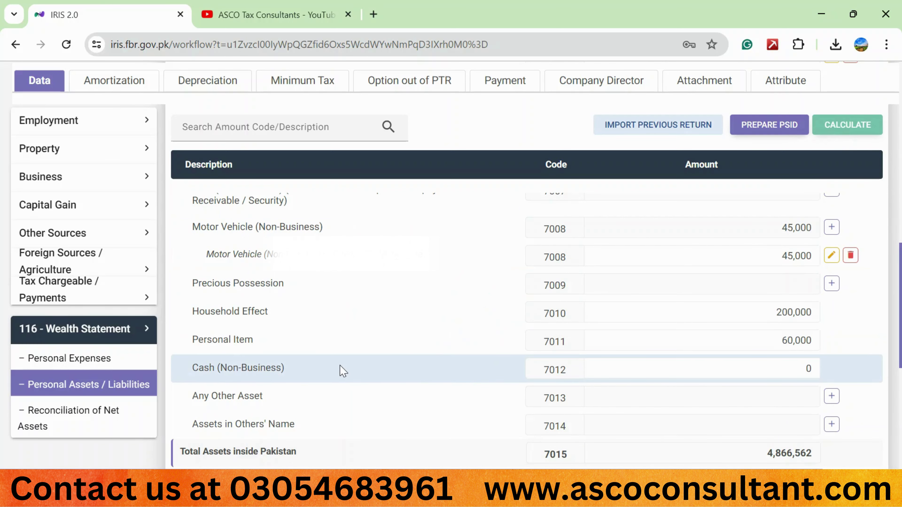
Select the resulting -450,616 Unreconciled Amount in the Reconciliation of Net Assets
{"action": "left_click", "coordinate": [124, 416]}
{"action": "scroll", "coordinate": [494, 414], "scroll_direction": "down", "scroll_amount": 10}
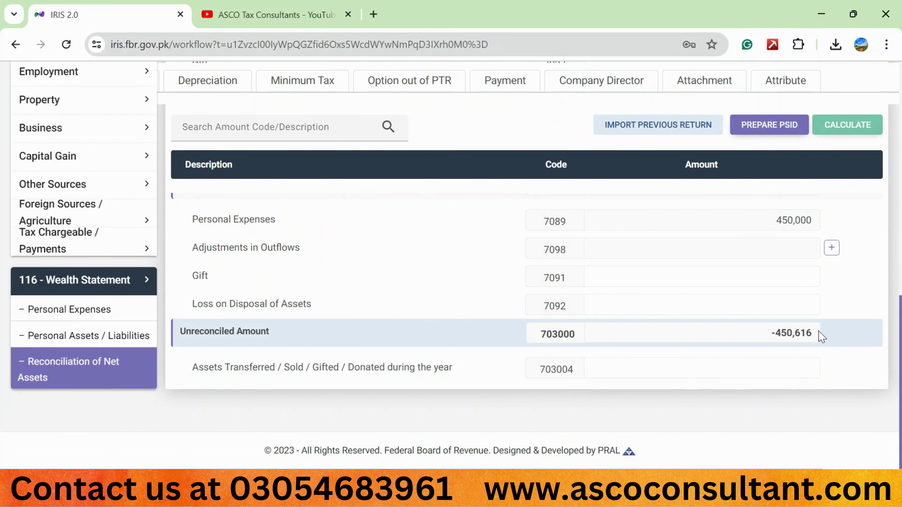
{"action": "left_click_drag", "start_coordinate": [819, 331], "coordinate": [777, 335]}
{"action": "key", "text": "ctrl+c"}
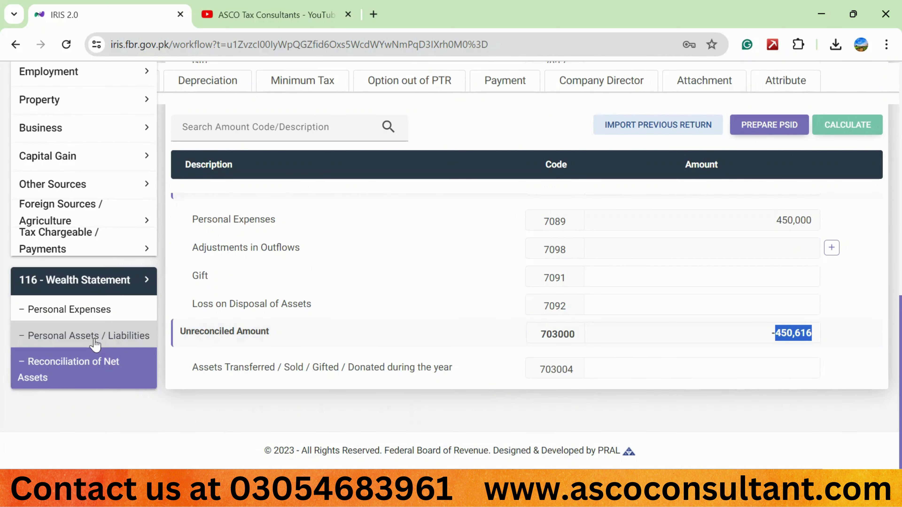
Paste 450,616 into Cash (Non-Business) code 7012 in Personal Assets / Liabilities
{"action": "left_click", "coordinate": [97, 342]}
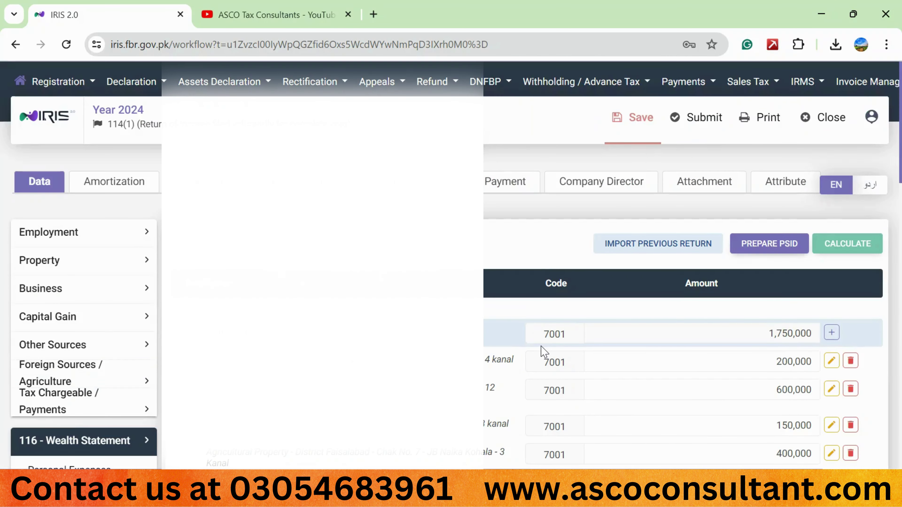
{"action": "scroll", "coordinate": [541, 346], "scroll_direction": "down", "scroll_amount": 5}
{"action": "left_click", "coordinate": [745, 377]}
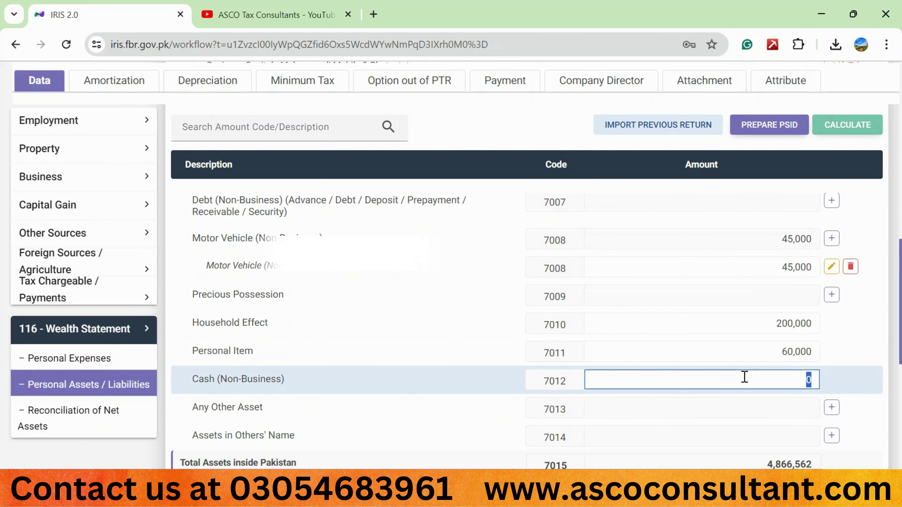
{"action": "key", "text": "ctrl+v"}
{"action": "left_click", "coordinate": [840, 131]}
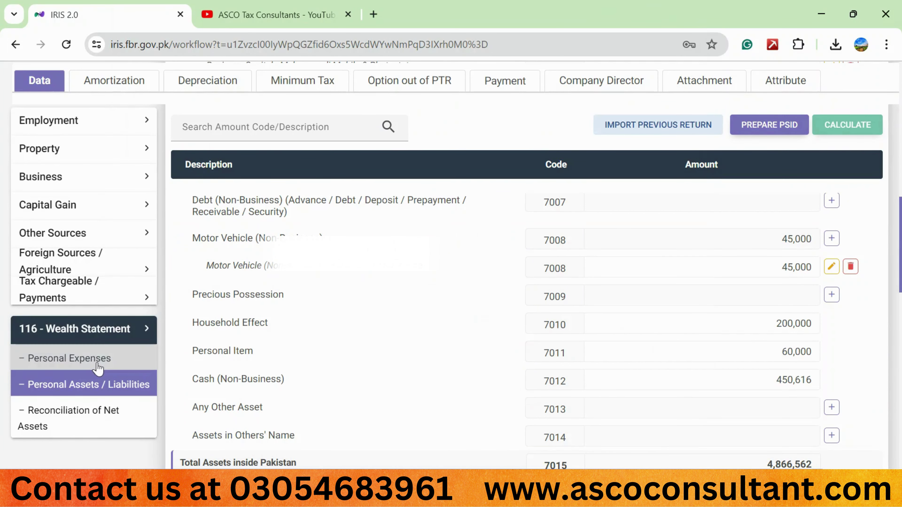
Confirm the Reconciliation of Net Assets balances with a 0 unreconciled amount
{"action": "scroll", "coordinate": [245, 389], "scroll_direction": "up", "scroll_amount": 2}
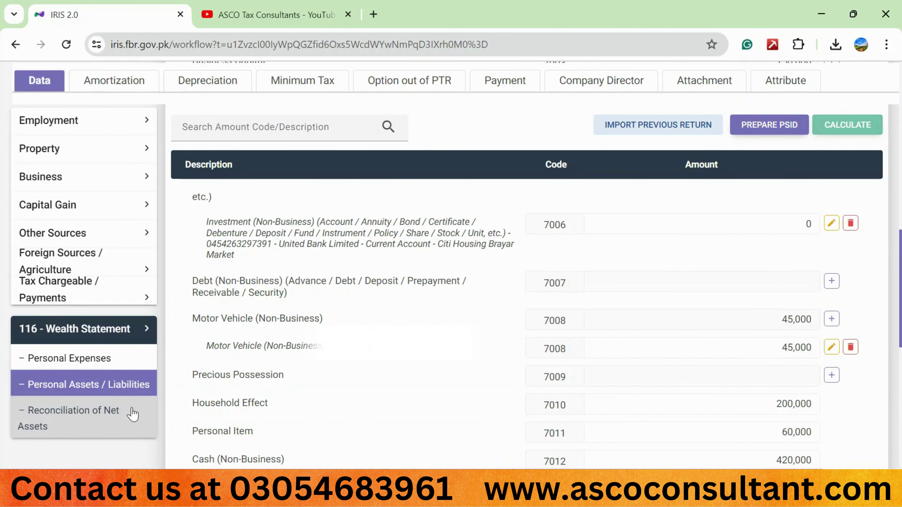
{"action": "left_click", "coordinate": [118, 419]}
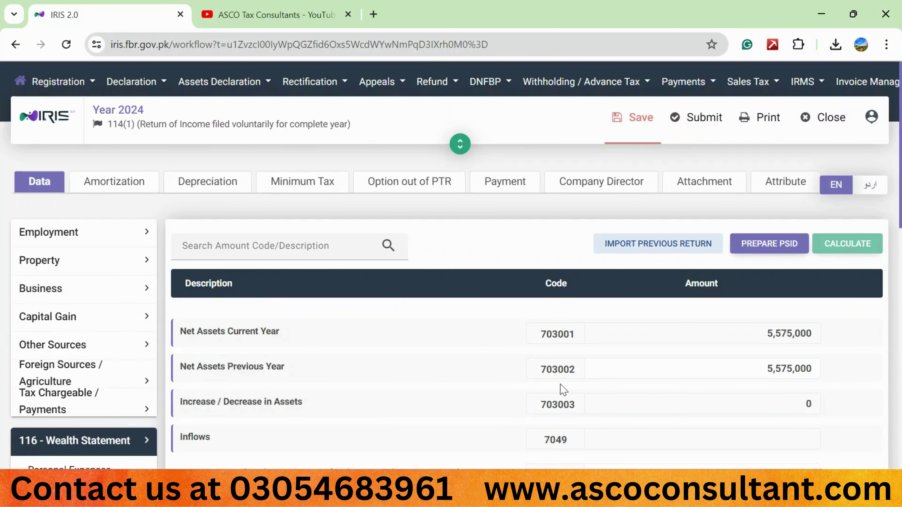
{"action": "scroll", "coordinate": [561, 387], "scroll_direction": "down", "scroll_amount": 10}
{"action": "scroll", "coordinate": [561, 385], "scroll_direction": "down", "scroll_amount": 2}
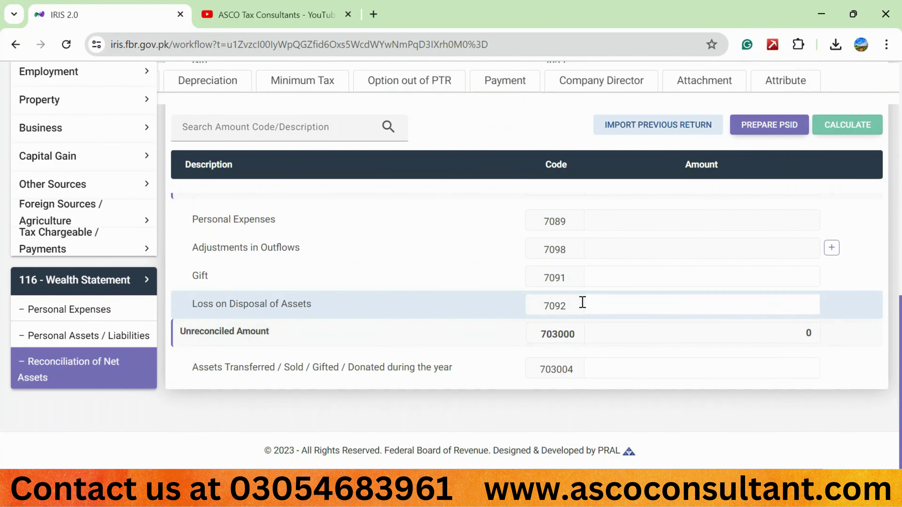
{"action": "scroll", "coordinate": [479, 254], "scroll_direction": "up", "scroll_amount": 2}
{"action": "scroll", "coordinate": [480, 255], "scroll_direction": "up", "scroll_amount": 10}
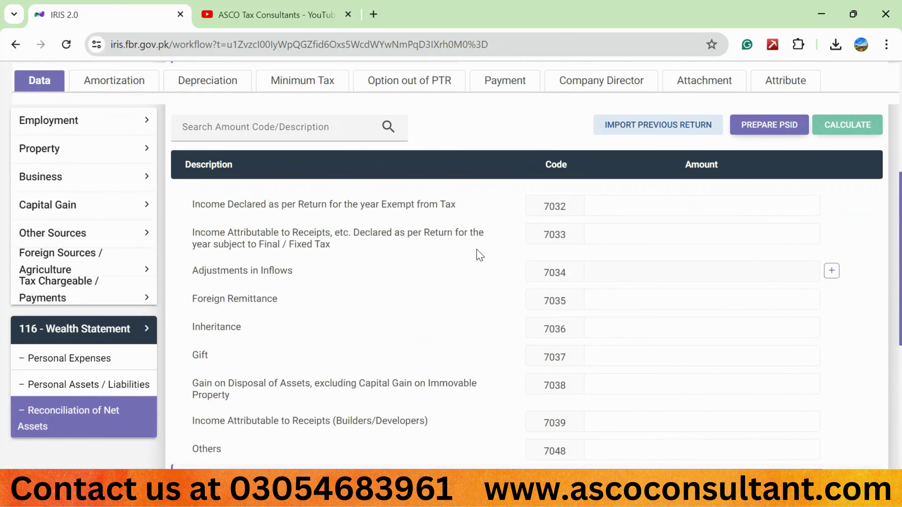
{"action": "scroll", "coordinate": [479, 255], "scroll_direction": "up", "scroll_amount": 2}
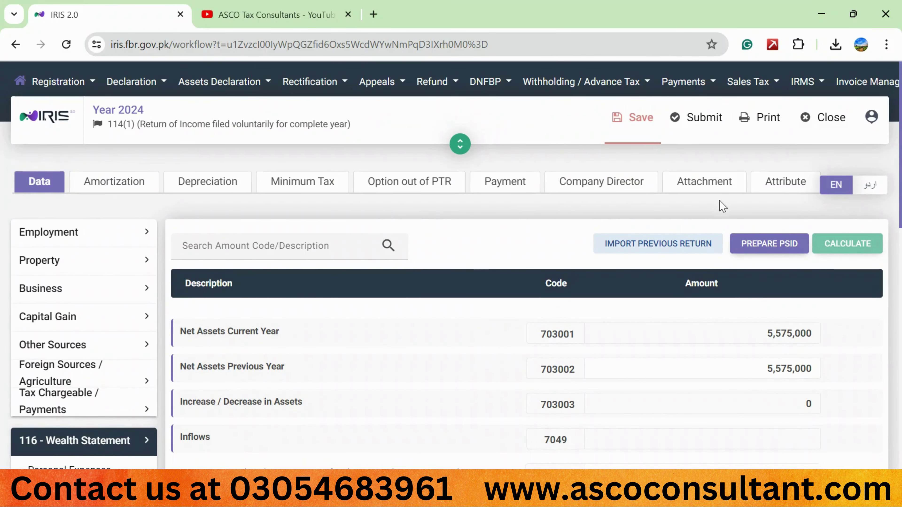
Set Business Sector-1 to Trader - Others on the return's Attribute tab
{"action": "left_click", "coordinate": [760, 188]}
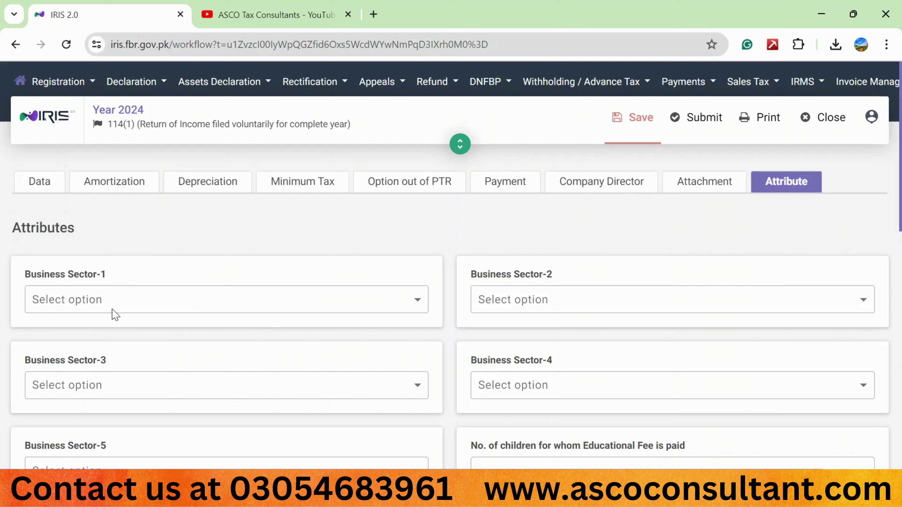
{"action": "left_click", "coordinate": [418, 308]}
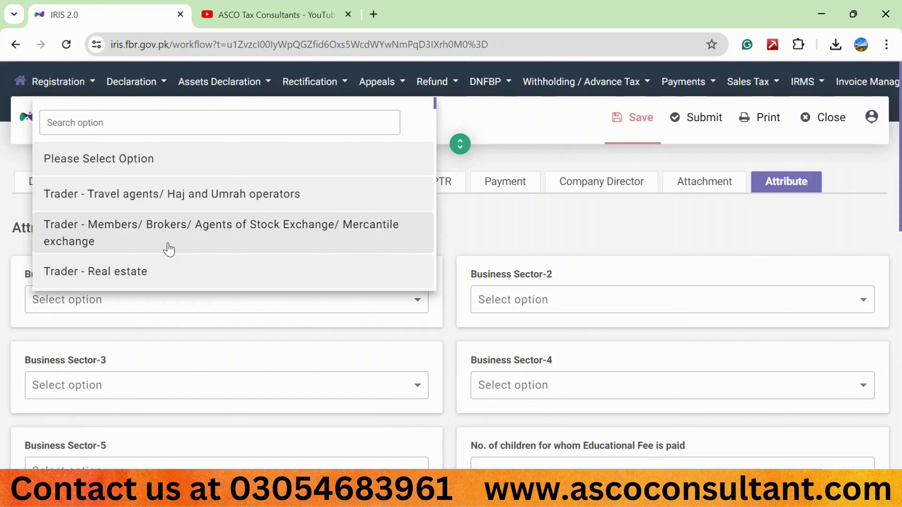
{"action": "scroll", "coordinate": [169, 249], "scroll_direction": "down", "scroll_amount": 10}
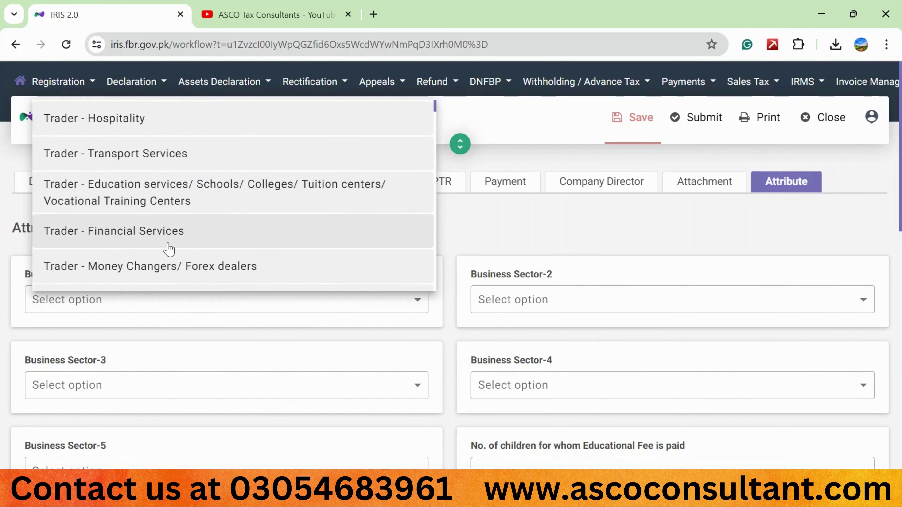
{"action": "scroll", "coordinate": [169, 249], "scroll_direction": "up", "scroll_amount": 12}
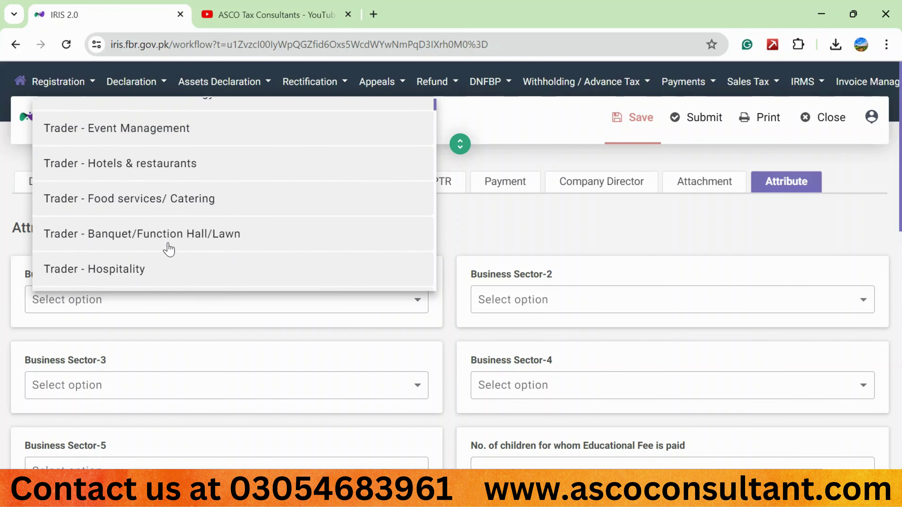
{"action": "scroll", "coordinate": [169, 250], "scroll_direction": "up", "scroll_amount": 2}
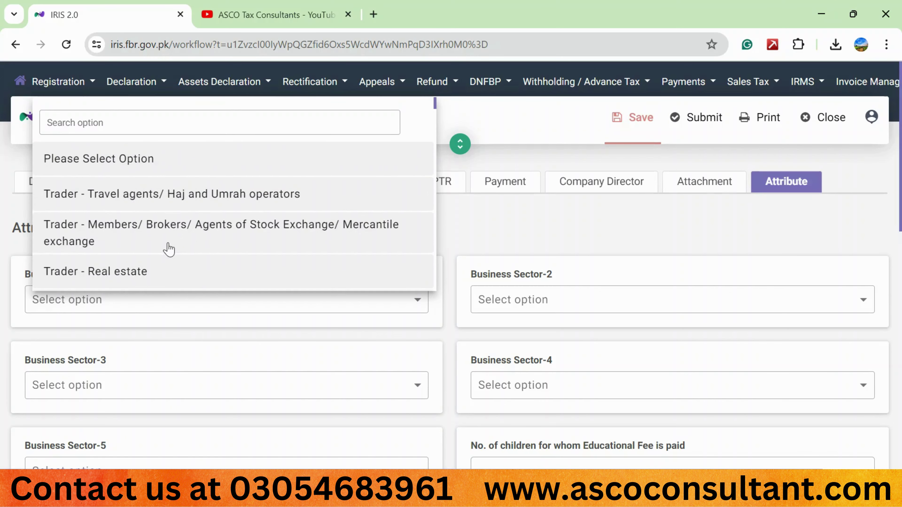
{"action": "left_click", "coordinate": [89, 123]}
{"action": "type", "text": "other"}
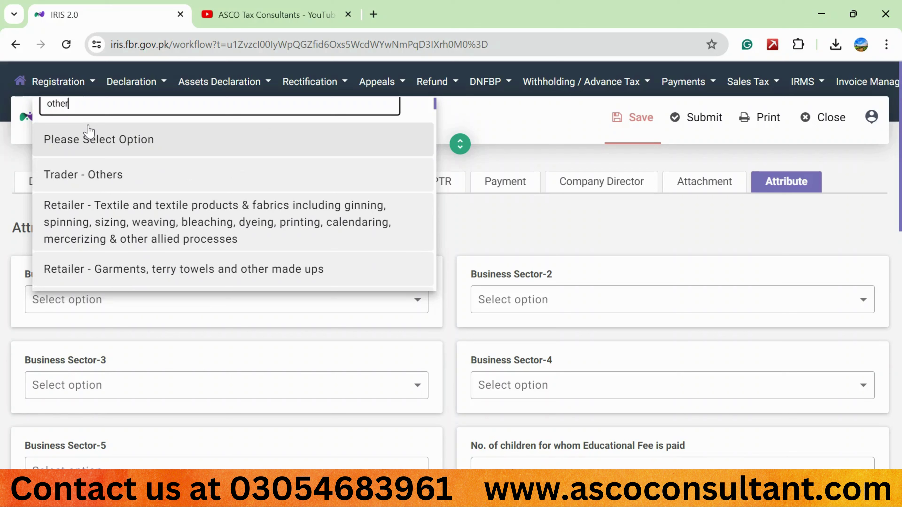
{"action": "left_click", "coordinate": [103, 182]}
Set Residence Status to Resident and save the attribute changes
{"action": "scroll", "coordinate": [209, 290], "scroll_direction": "down", "scroll_amount": 5}
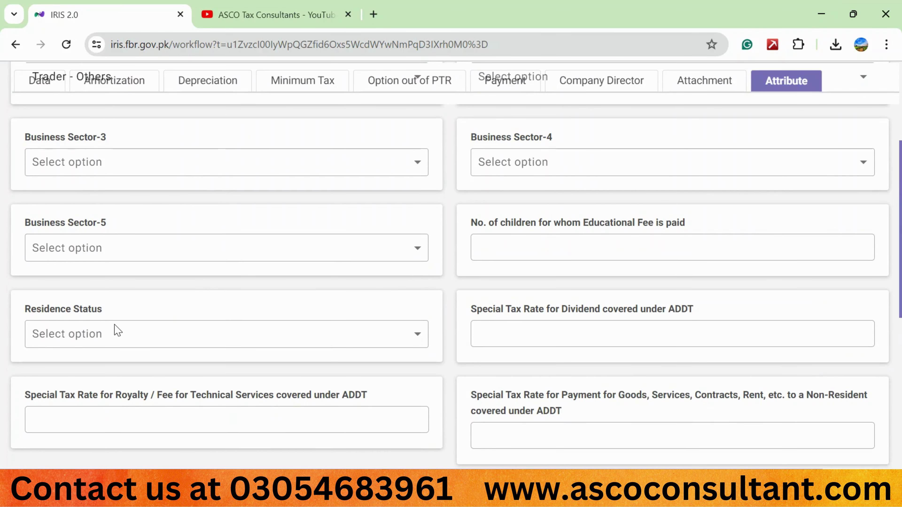
{"action": "left_click", "coordinate": [412, 338]}
{"action": "left_click", "coordinate": [141, 303]}
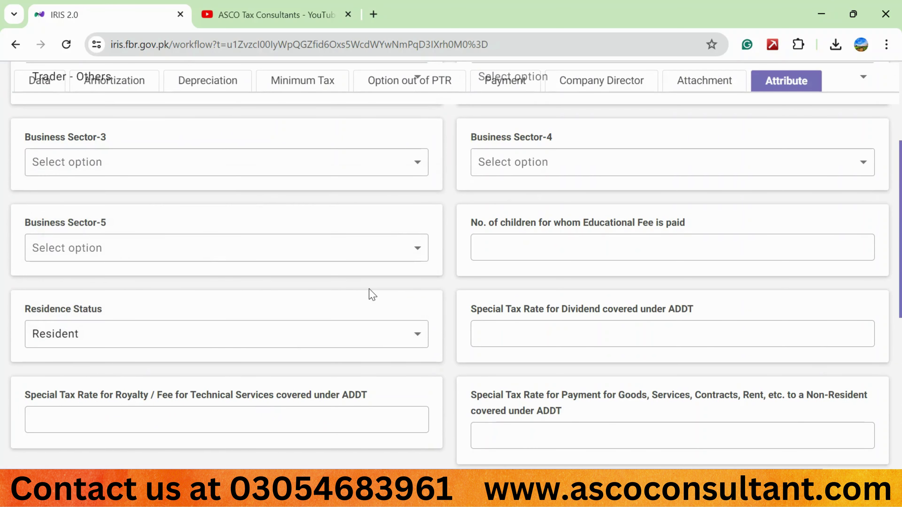
{"action": "scroll", "coordinate": [445, 268], "scroll_direction": "up", "scroll_amount": 5}
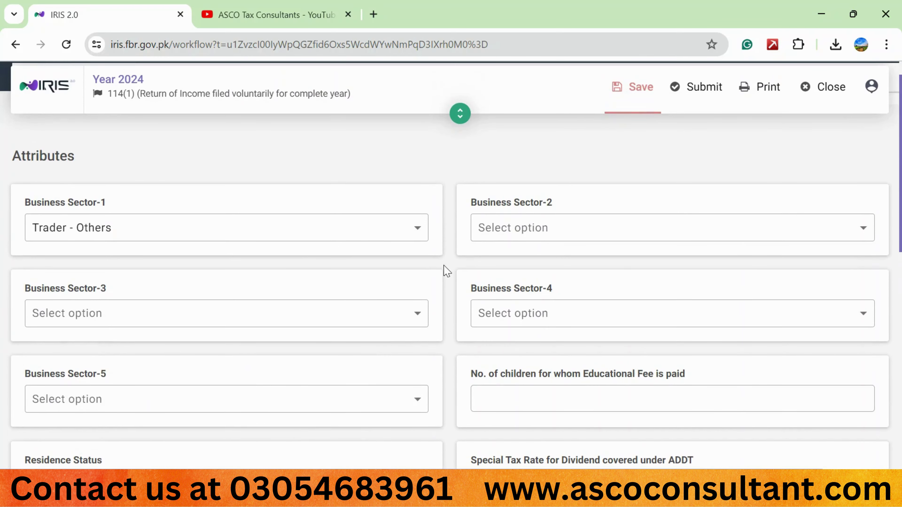
{"action": "left_click", "coordinate": [631, 105]}
{"action": "scroll", "coordinate": [459, 238], "scroll_direction": "up", "scroll_amount": 2}
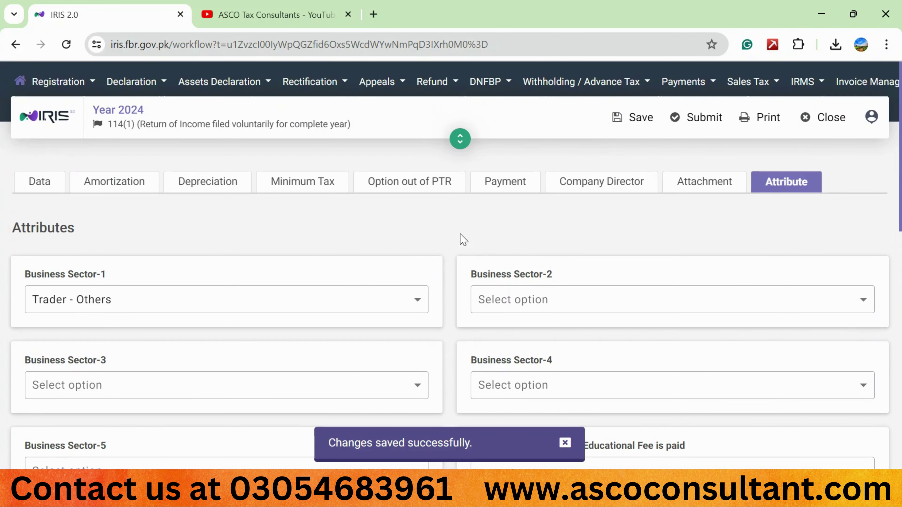
Attach Account.pdf to the 9230 Profit and Loss Accounts statements card and save the return
{"action": "left_click", "coordinate": [705, 191]}
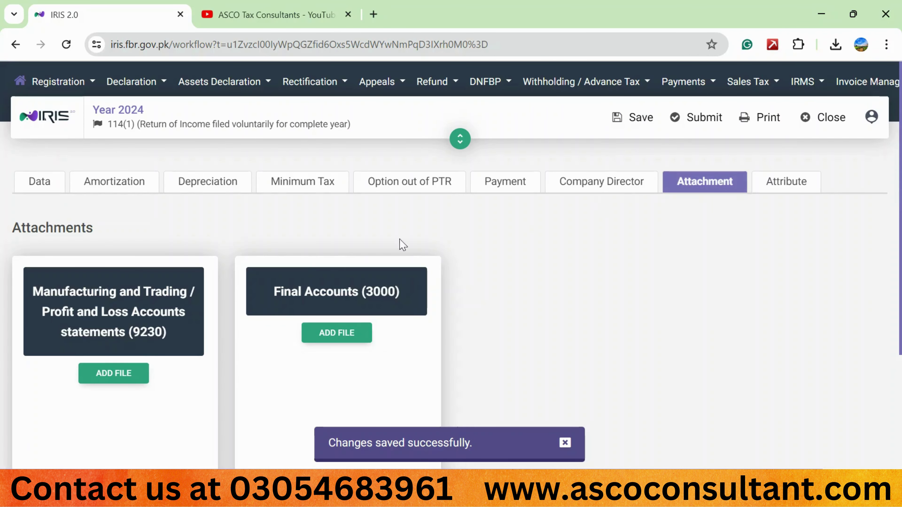
{"action": "scroll", "coordinate": [309, 264], "scroll_direction": "down", "scroll_amount": 3}
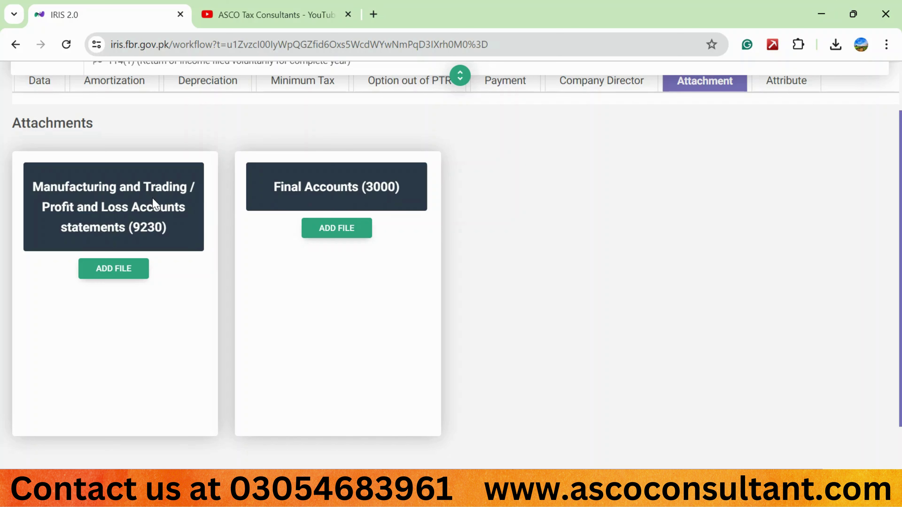
{"action": "left_click", "coordinate": [115, 270]}
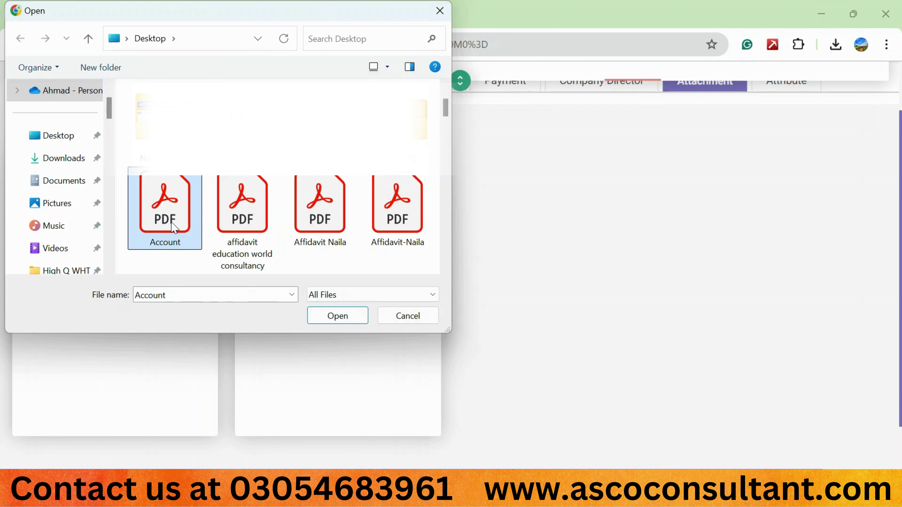
{"action": "double_click", "coordinate": [174, 227]}
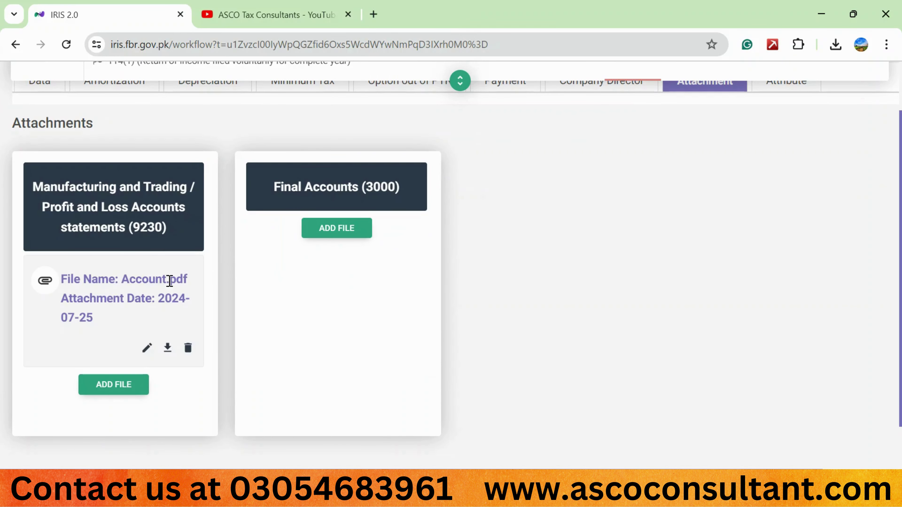
{"action": "scroll", "coordinate": [427, 289], "scroll_direction": "up", "scroll_amount": 3}
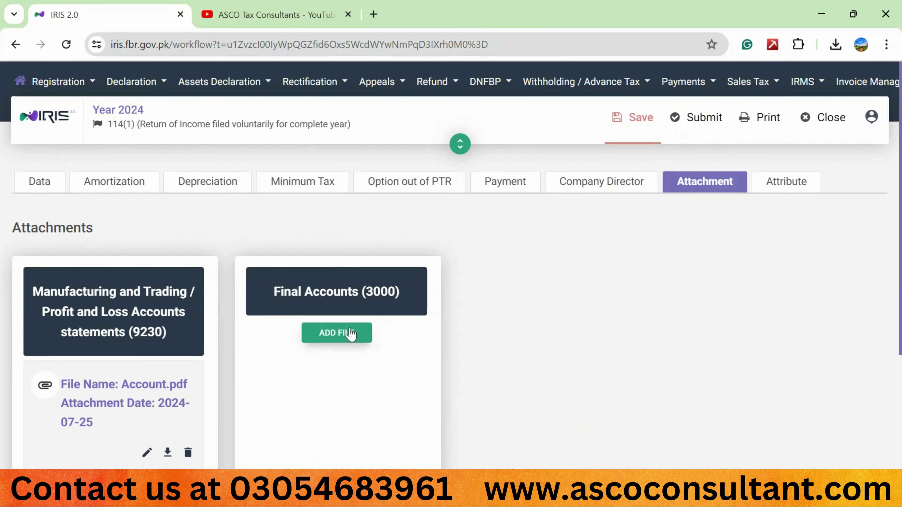
{"action": "left_click", "coordinate": [640, 118]}
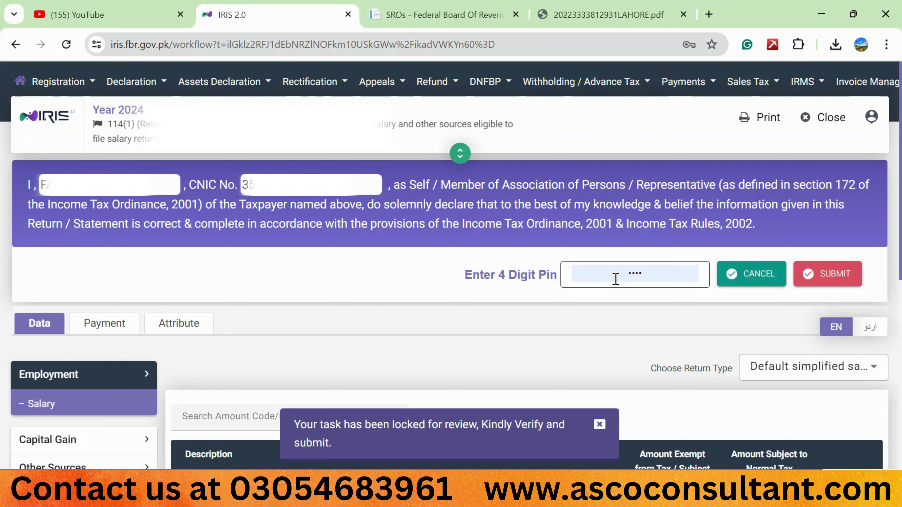
Replace the prefilled declaration PIN with the 4-digit PIN
{"action": "double_click", "coordinate": [616, 279]}
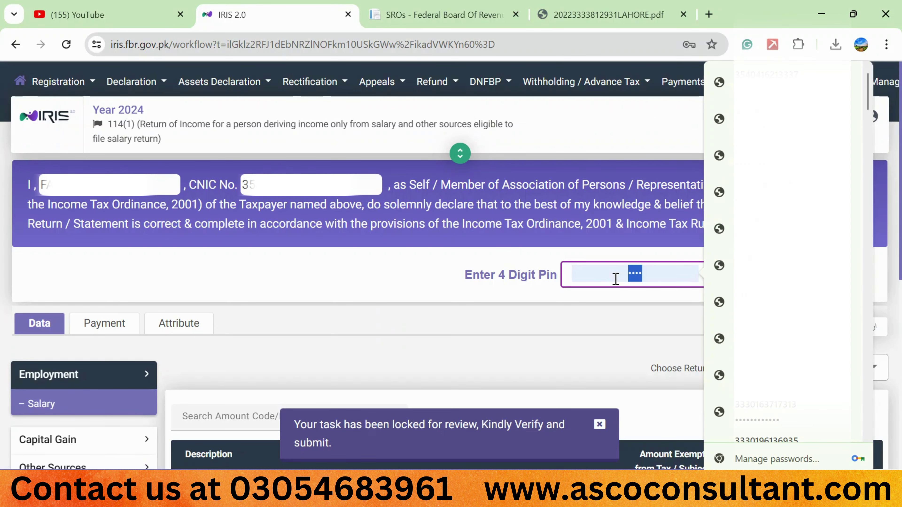
{"action": "type", "text": "123"}
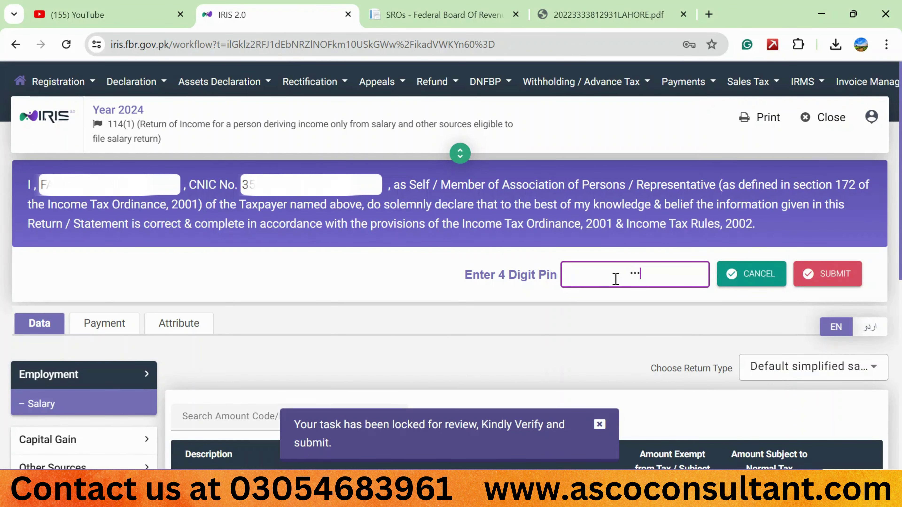
{"action": "type", "text": "4"}
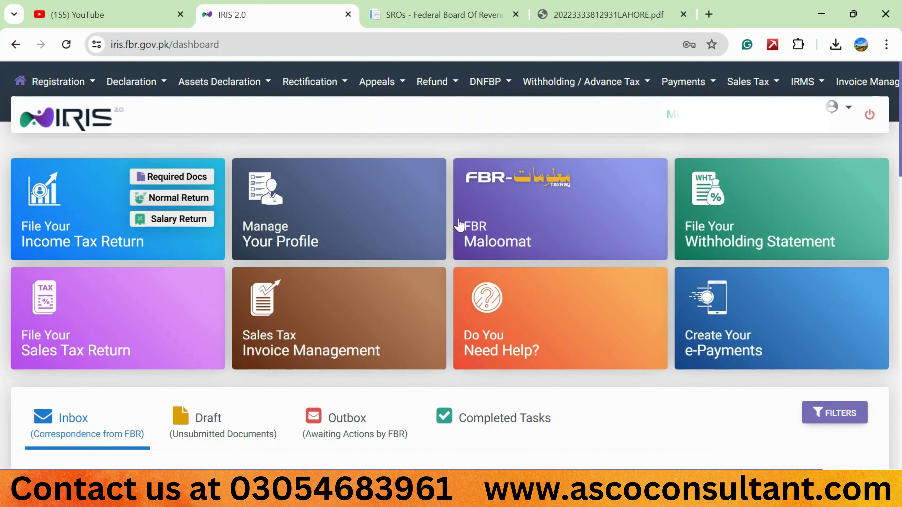
Reopen the tax year 2024 declaration (01-July-2023 to 30-June-2024) from Completed Tasks
{"action": "left_click", "coordinate": [488, 419]}
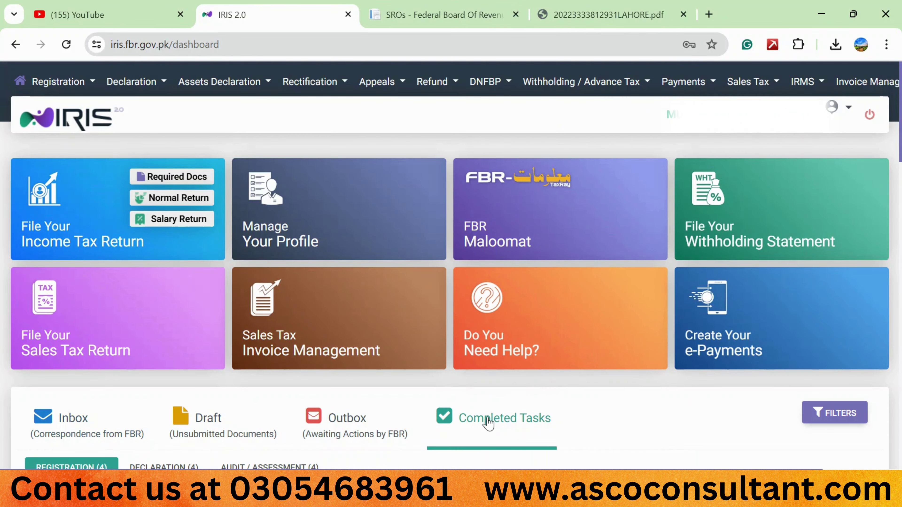
{"action": "scroll", "coordinate": [401, 388], "scroll_direction": "down", "scroll_amount": 2}
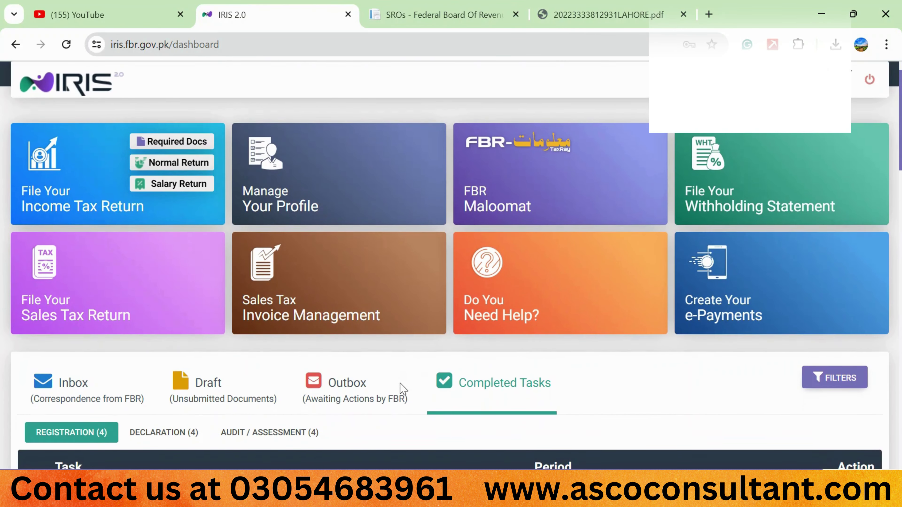
{"action": "left_click", "coordinate": [188, 427]}
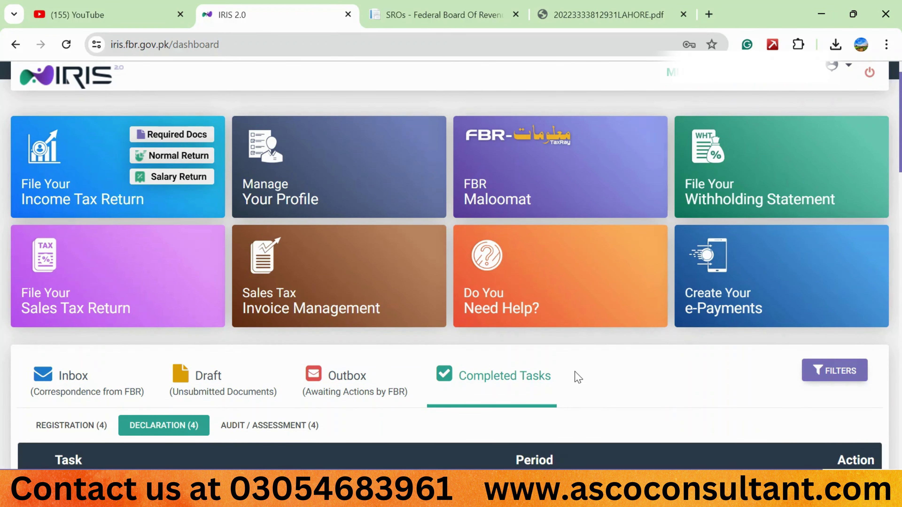
{"action": "scroll", "coordinate": [579, 377], "scroll_direction": "down", "scroll_amount": 1}
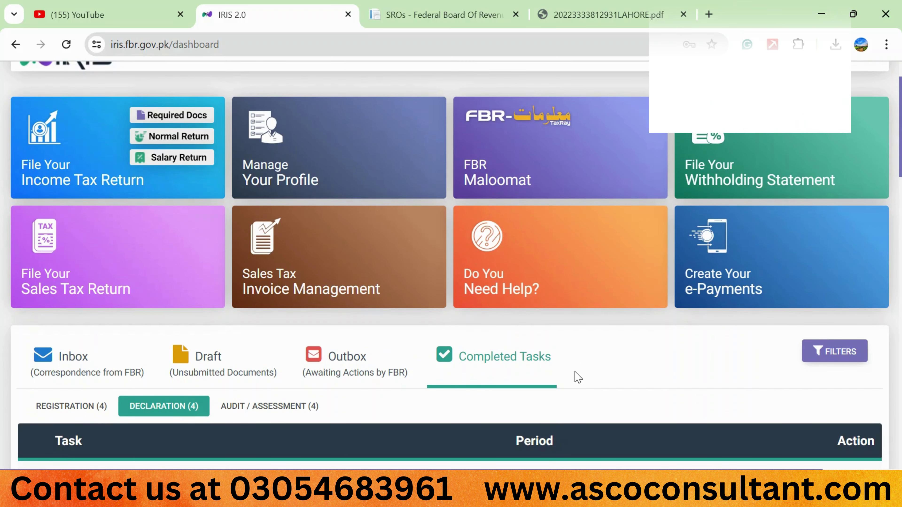
{"action": "scroll", "coordinate": [579, 377], "scroll_direction": "down", "scroll_amount": 2}
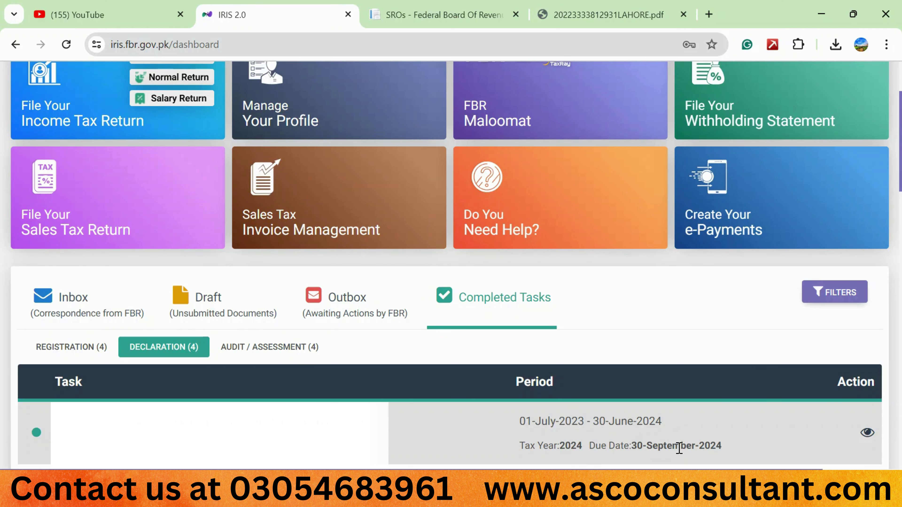
{"action": "scroll", "coordinate": [679, 448], "scroll_direction": "down", "scroll_amount": 1}
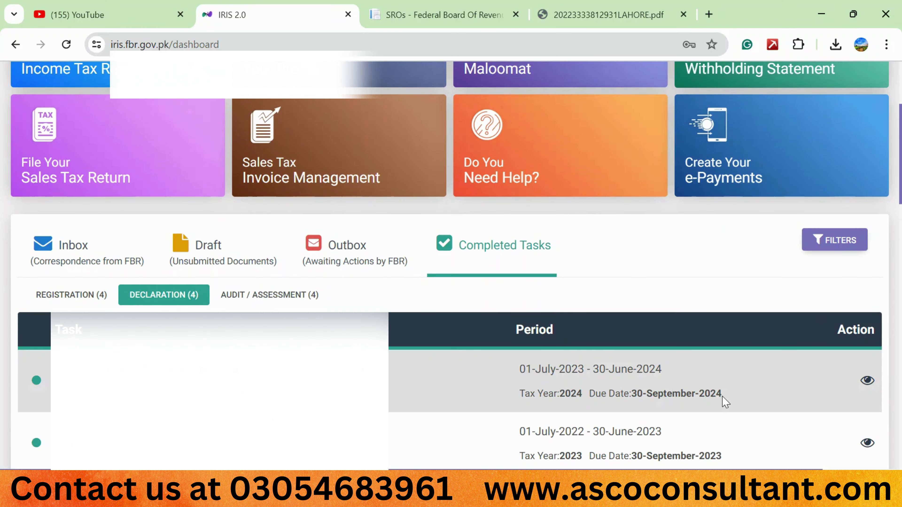
{"action": "left_click", "coordinate": [867, 383]}
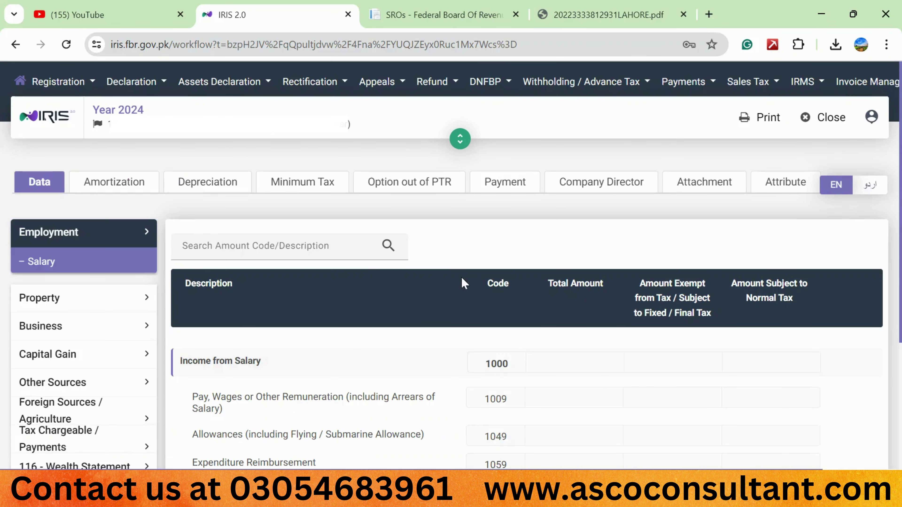